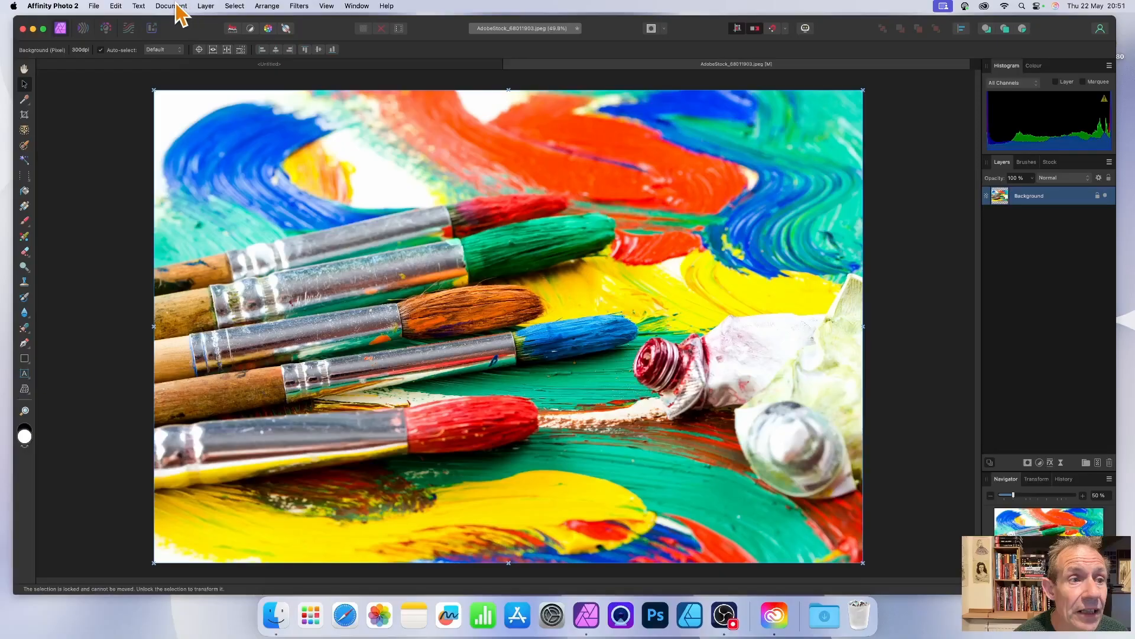
Convert the document's colour format to LAB/16 with the CIELAB D50 profile
{"action": "left_click", "coordinate": [173, 8]}
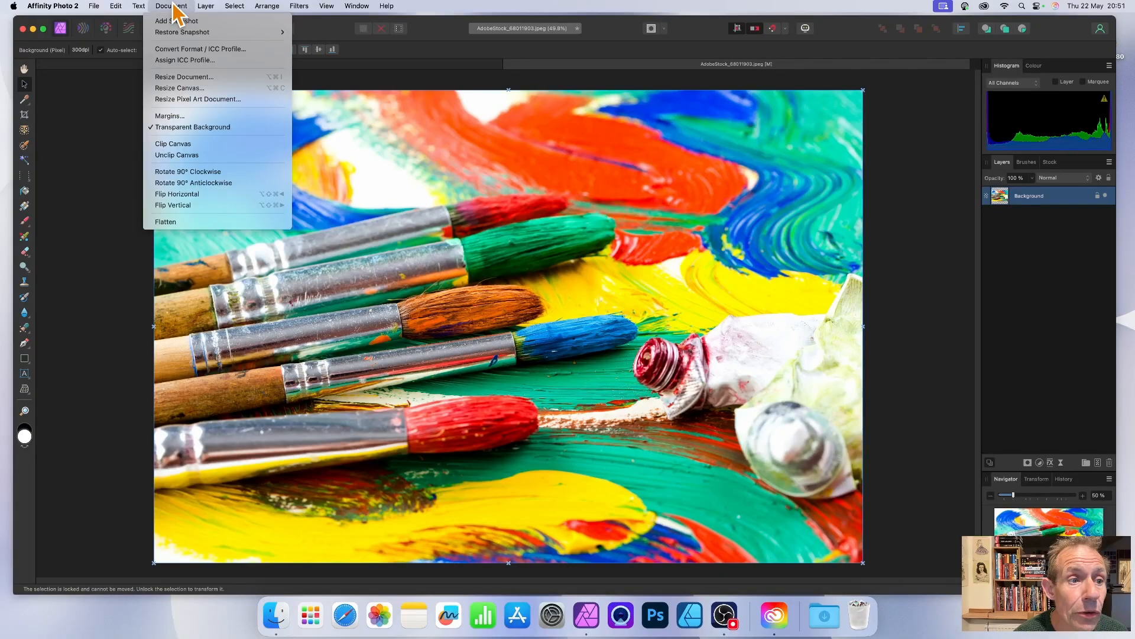
{"action": "left_click", "coordinate": [187, 52]}
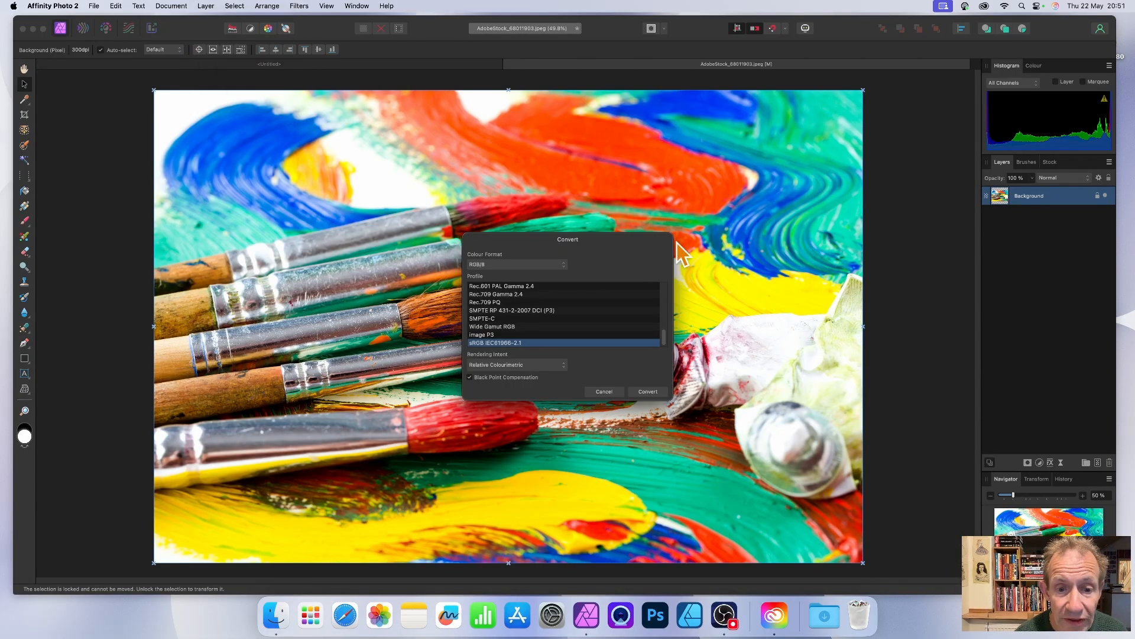
{"action": "left_click", "coordinate": [529, 269]}
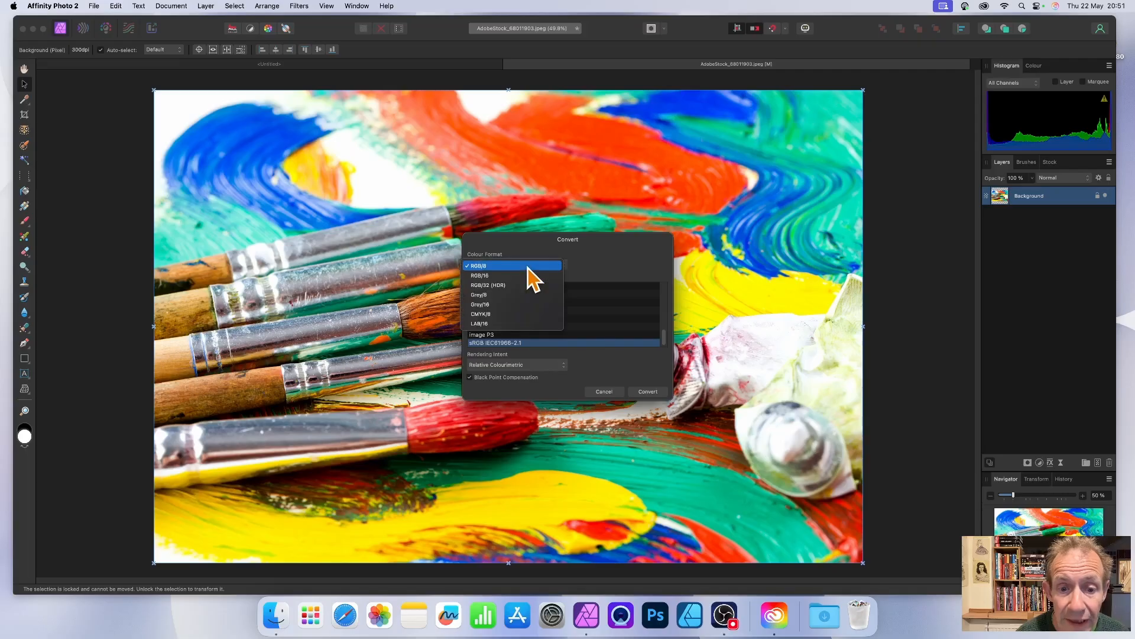
{"action": "left_click", "coordinate": [503, 323]}
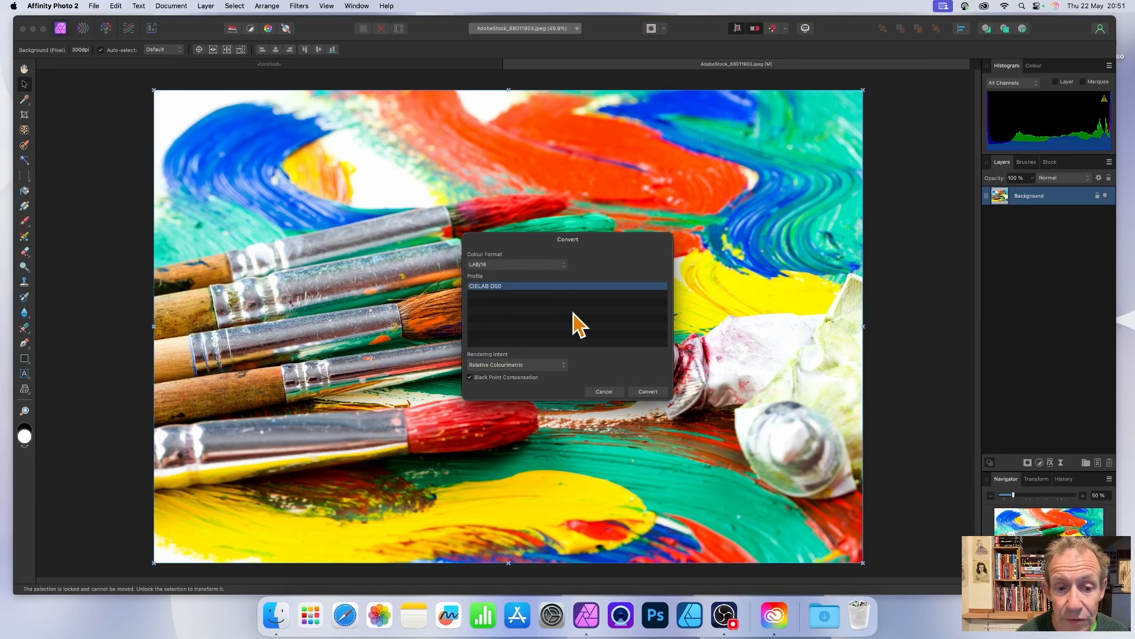
{"action": "left_click", "coordinate": [650, 392]}
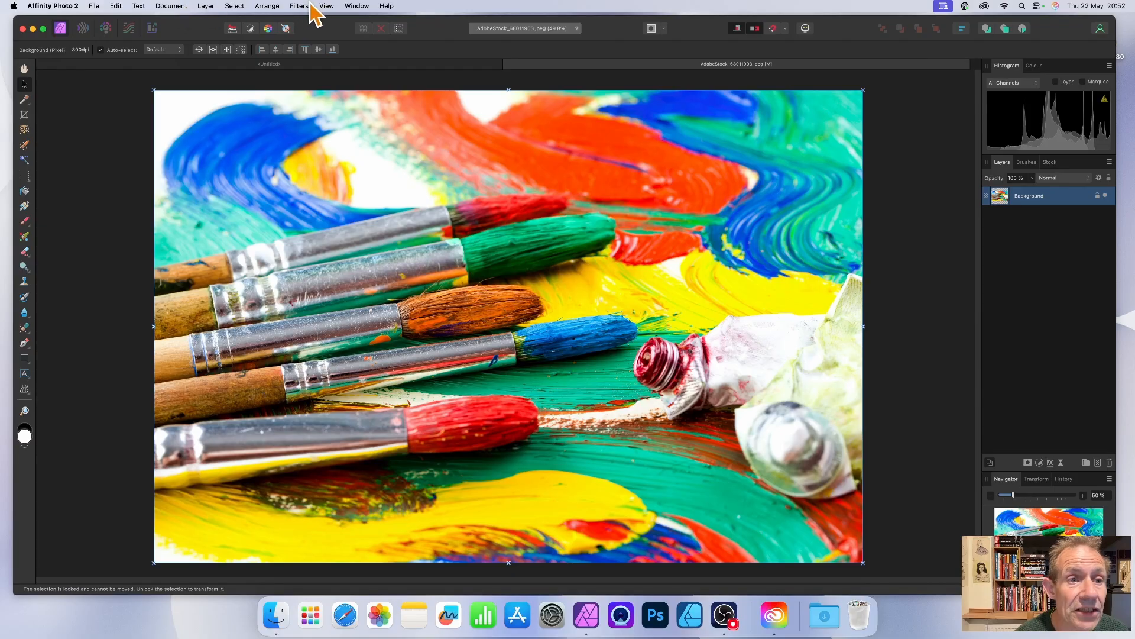
Open the Procedural Texture filter for the Background layer and check its equation presets
{"action": "left_click", "coordinate": [301, 6]}
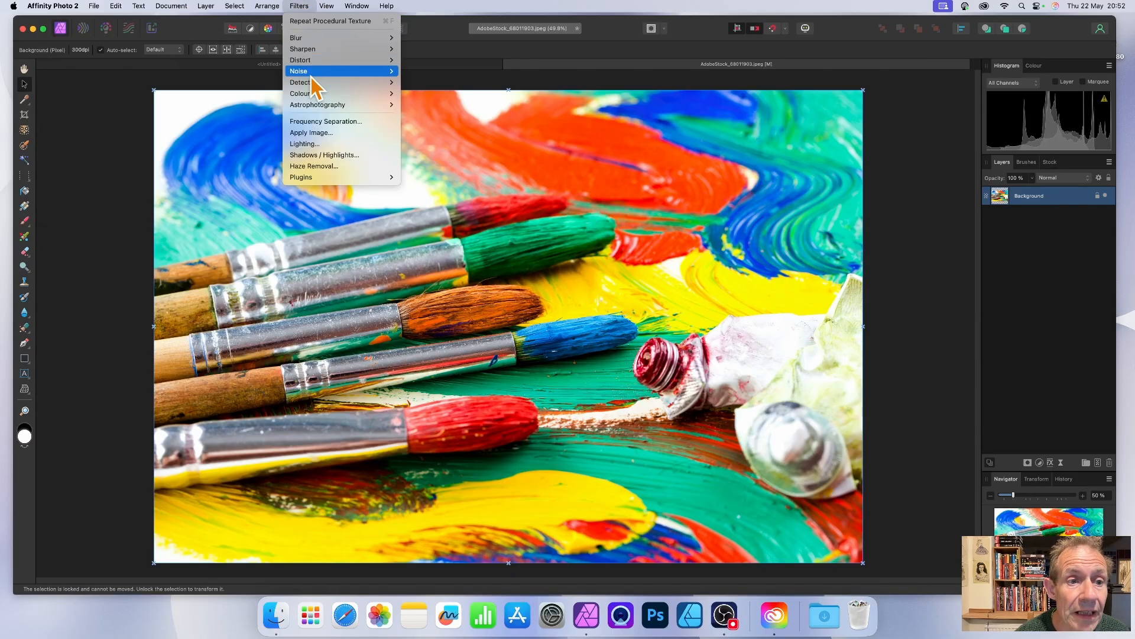
{"action": "mouse_move", "coordinate": [313, 93]}
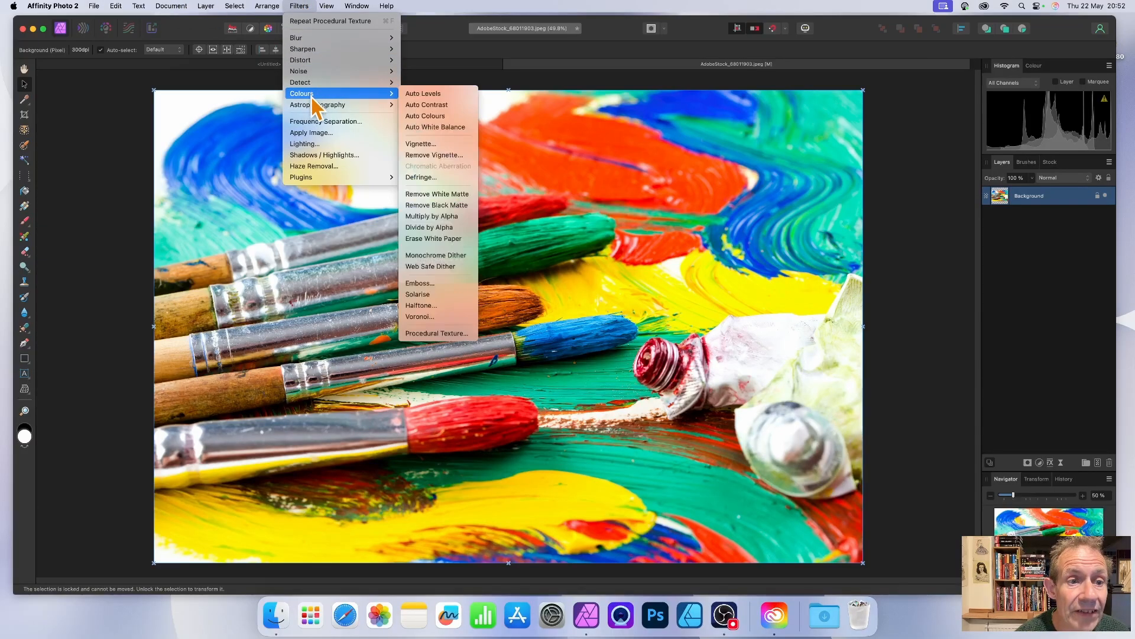
{"action": "left_click", "coordinate": [441, 334]}
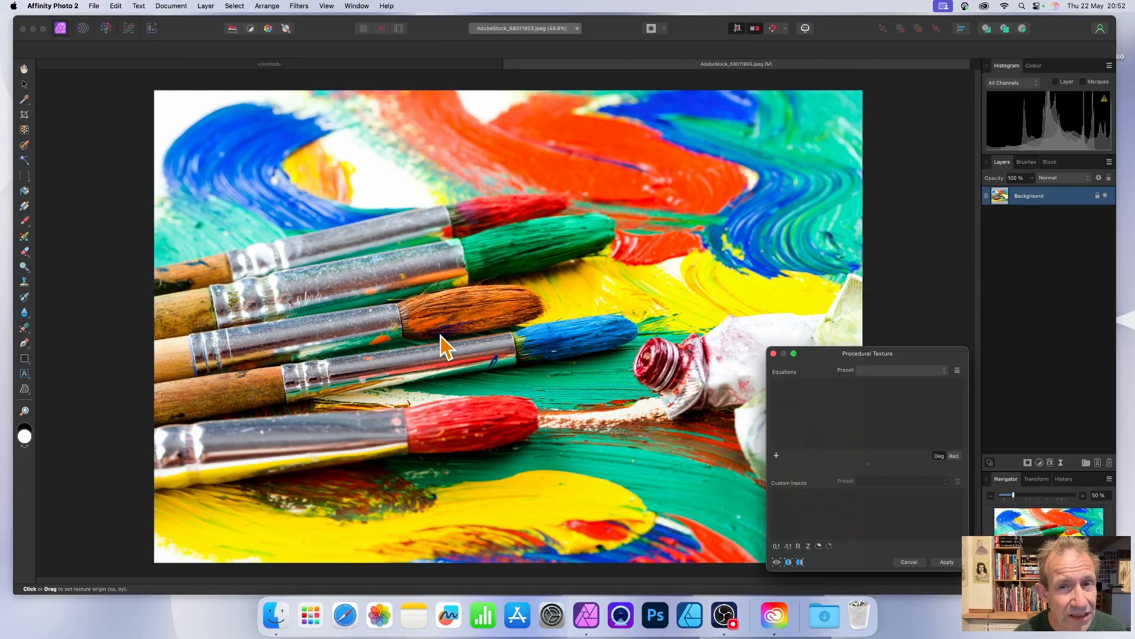
{"action": "left_click_drag", "start_coordinate": [922, 355], "coordinate": [557, 121]}
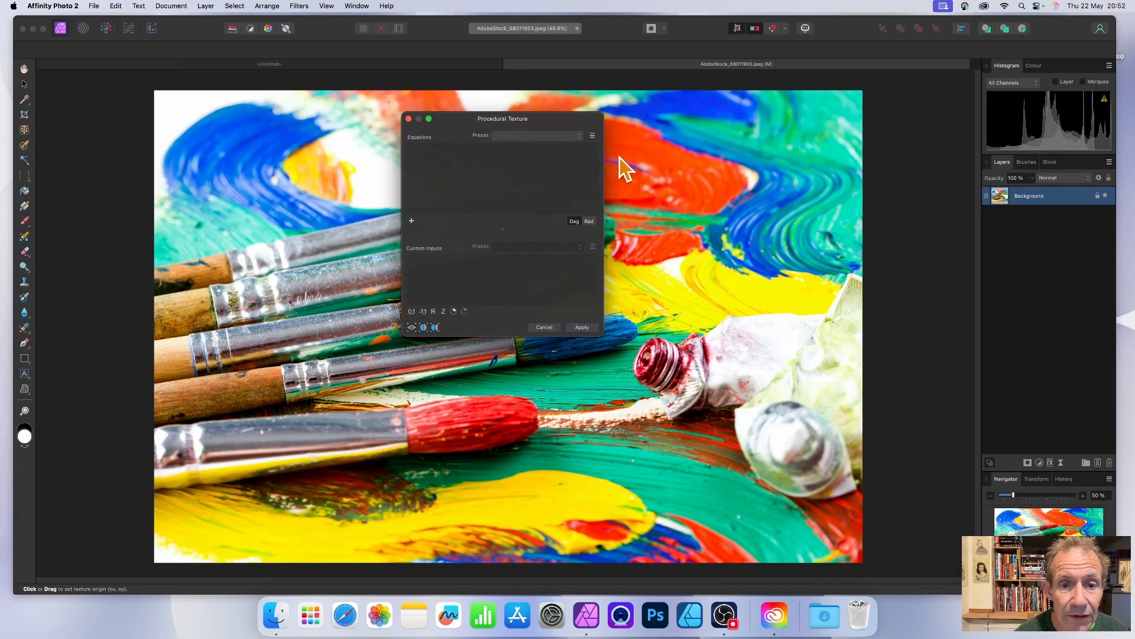
{"action": "left_click", "coordinate": [514, 137]}
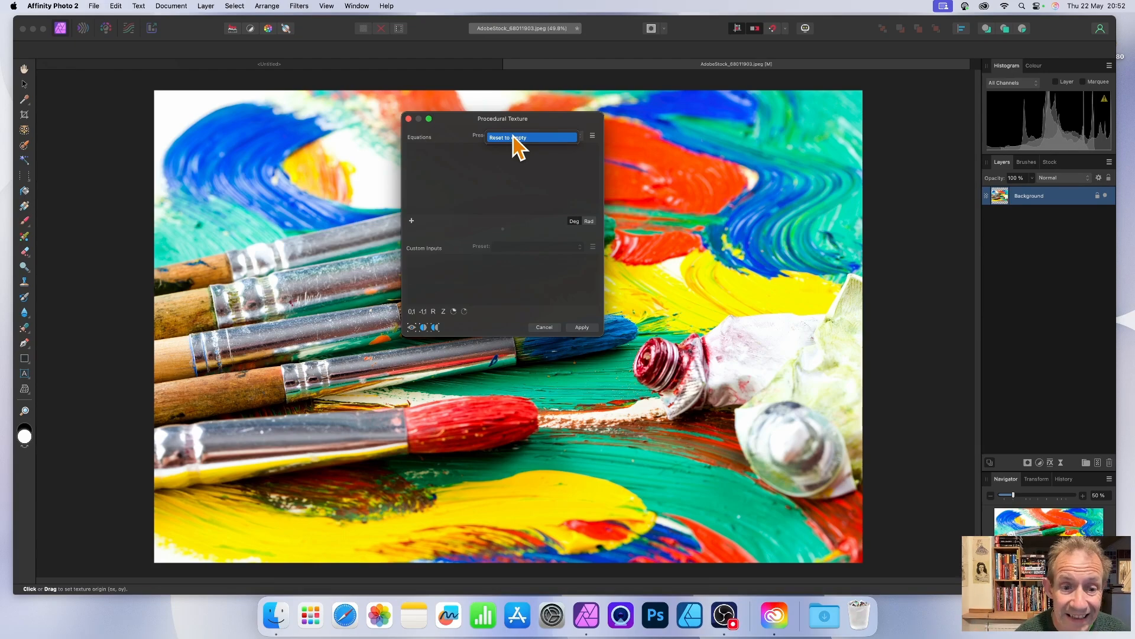
{"action": "left_click", "coordinate": [513, 137]}
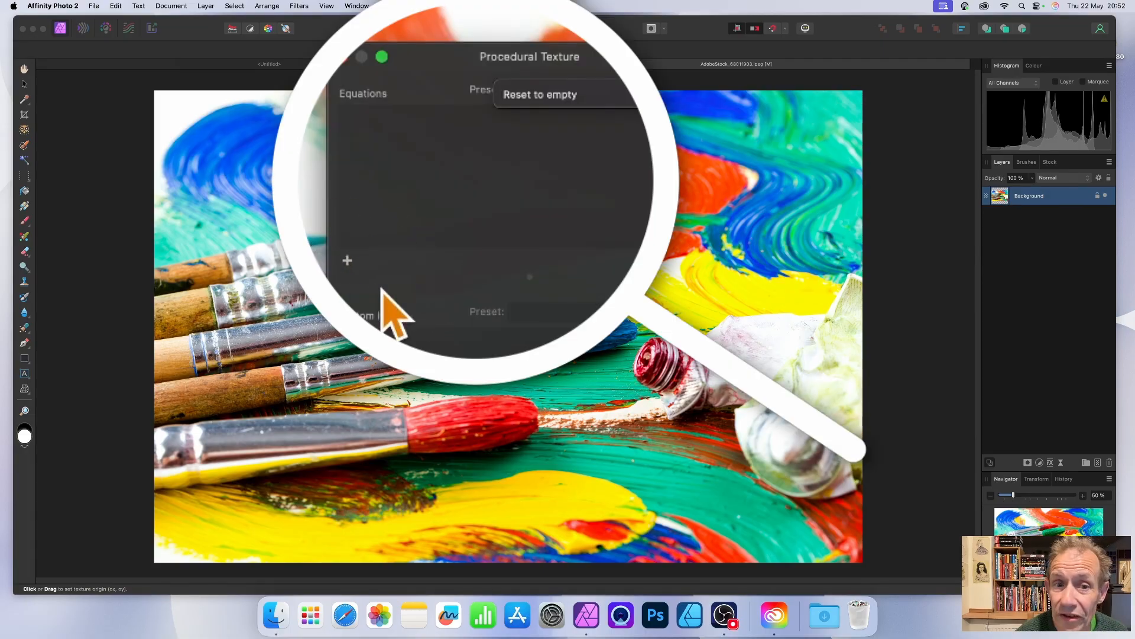
Add a first equation for the L channel and set it to L
{"action": "left_click", "coordinate": [348, 262]}
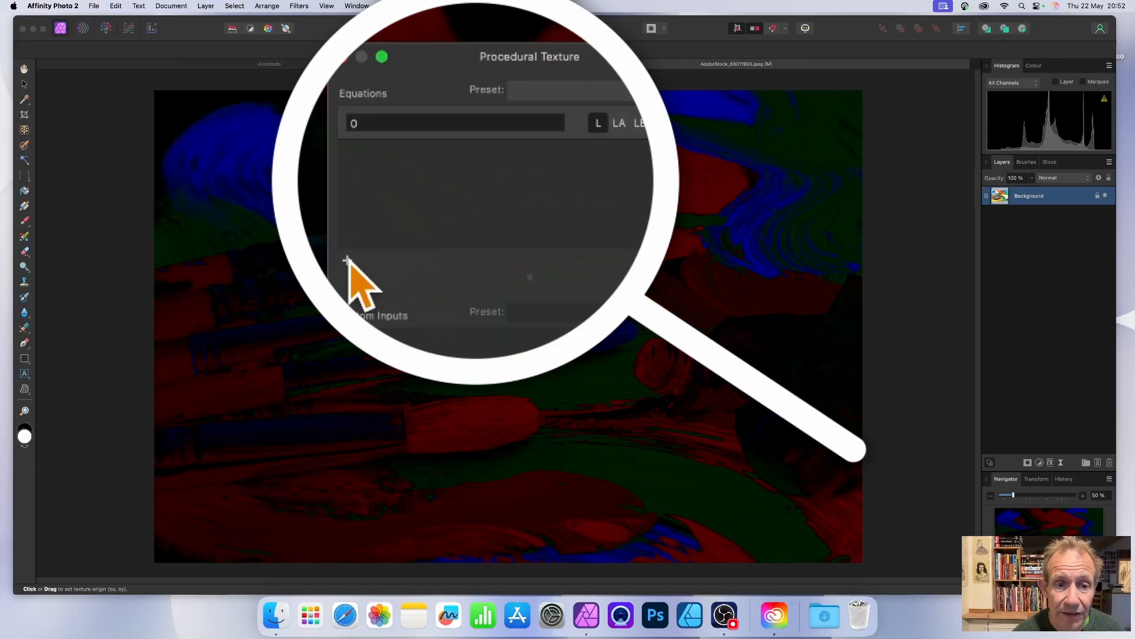
{"action": "left_click", "coordinate": [362, 122]}
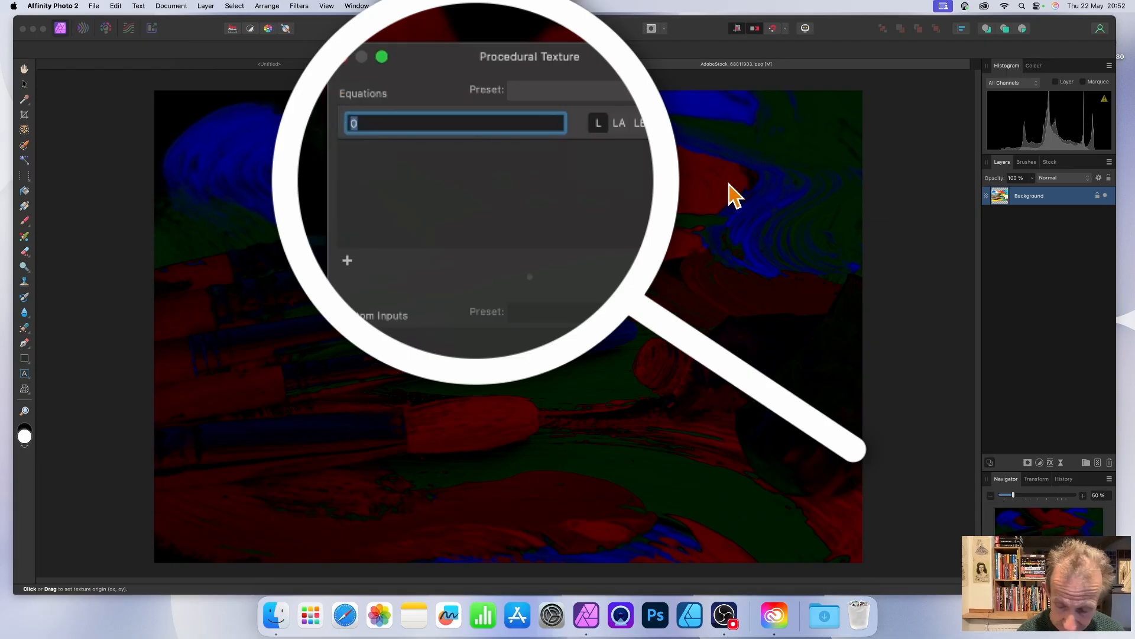
{"action": "type", "text": "L"}
{"action": "key", "text": "Return"}
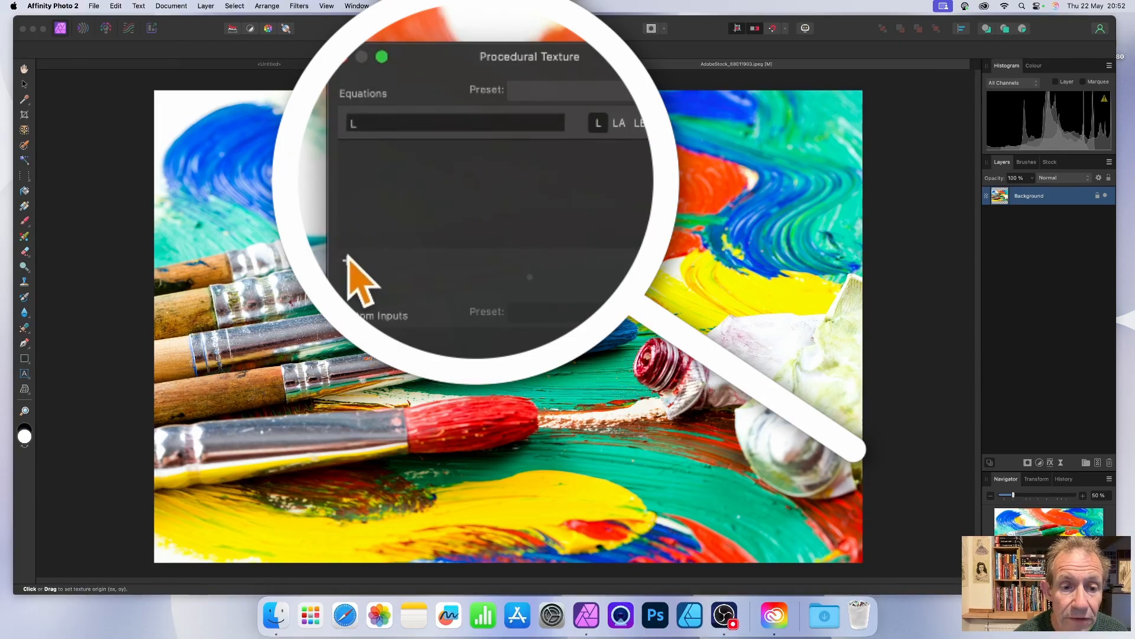
Add two more equations, setting the LA channel's to LA and the LB channel's to LB
{"action": "left_click", "coordinate": [348, 261]}
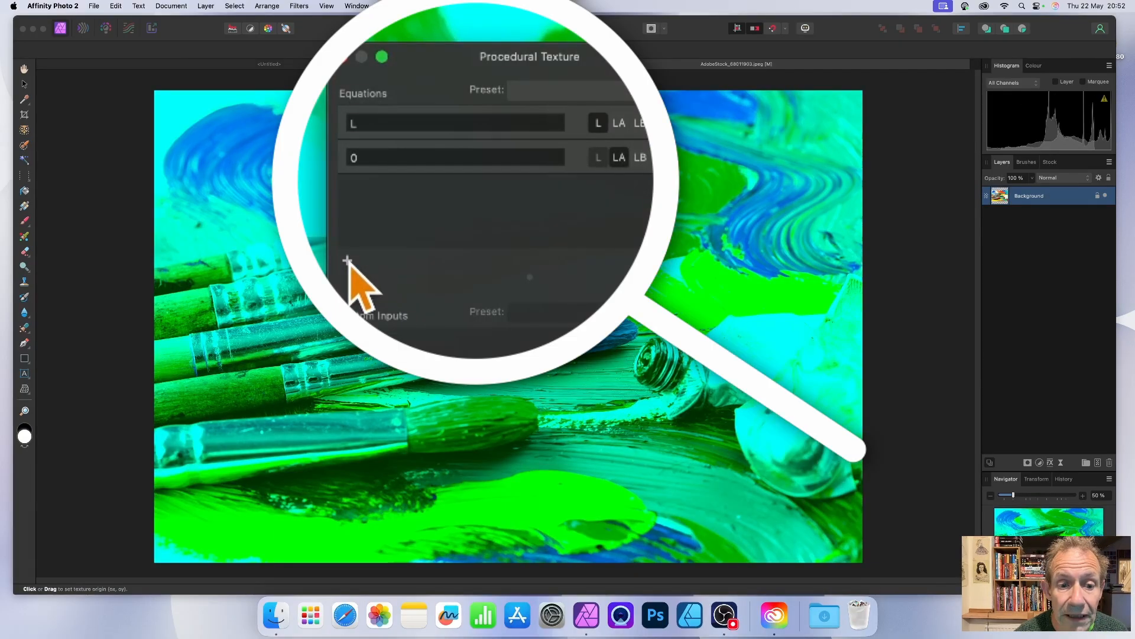
{"action": "left_click", "coordinate": [348, 261]}
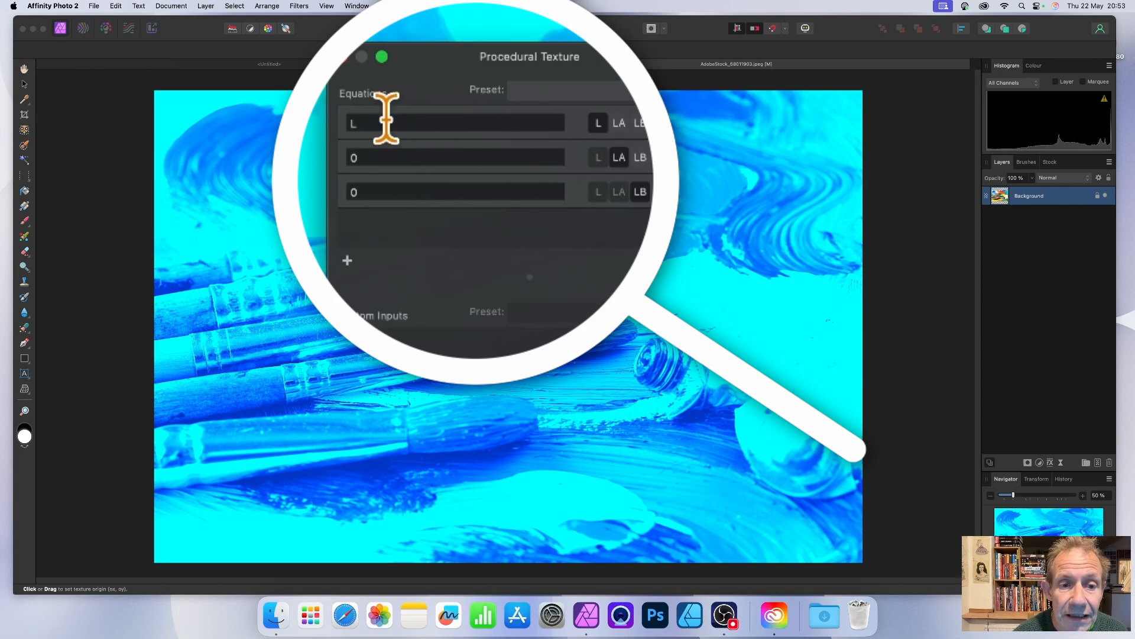
{"action": "left_click", "coordinate": [378, 159]}
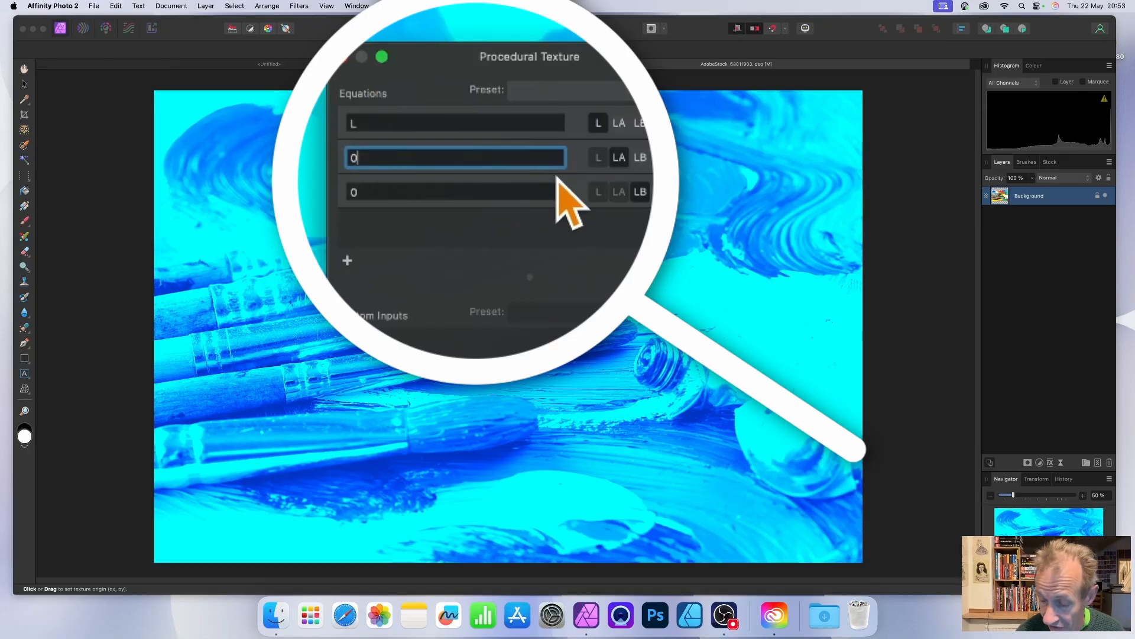
{"action": "key", "text": "BackSpace"}
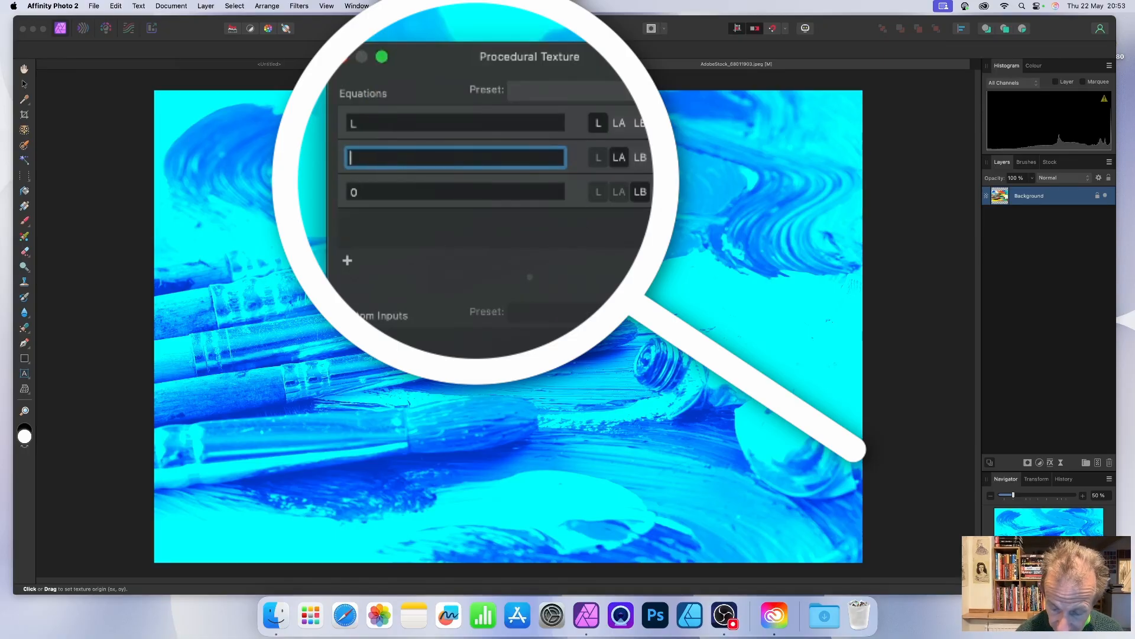
{"action": "type", "text": "LA"}
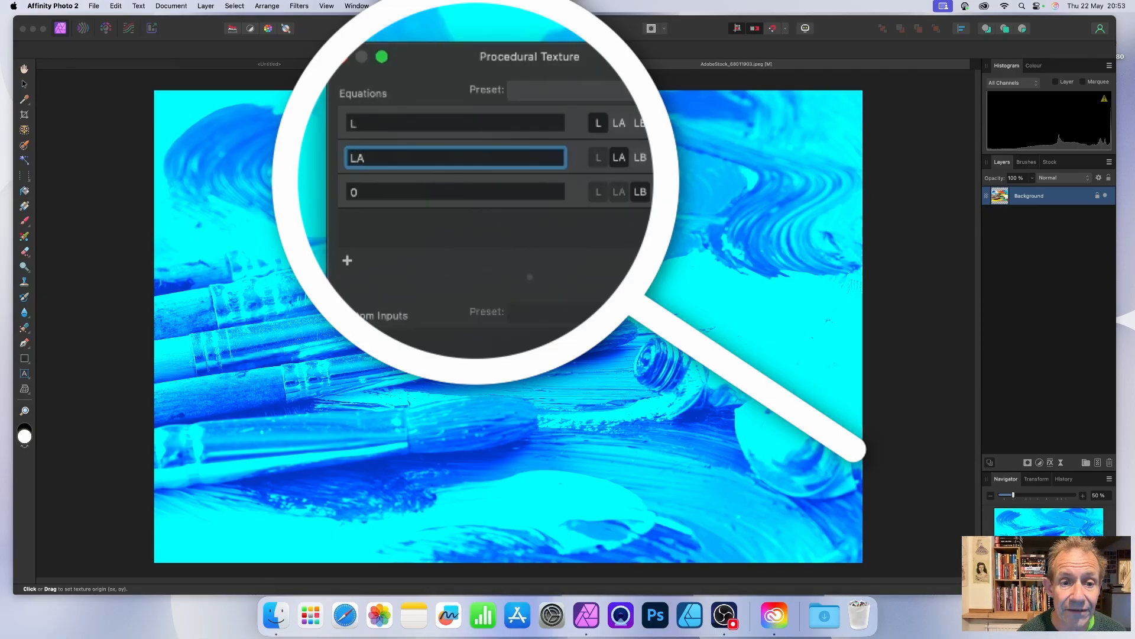
{"action": "left_click", "coordinate": [390, 193]}
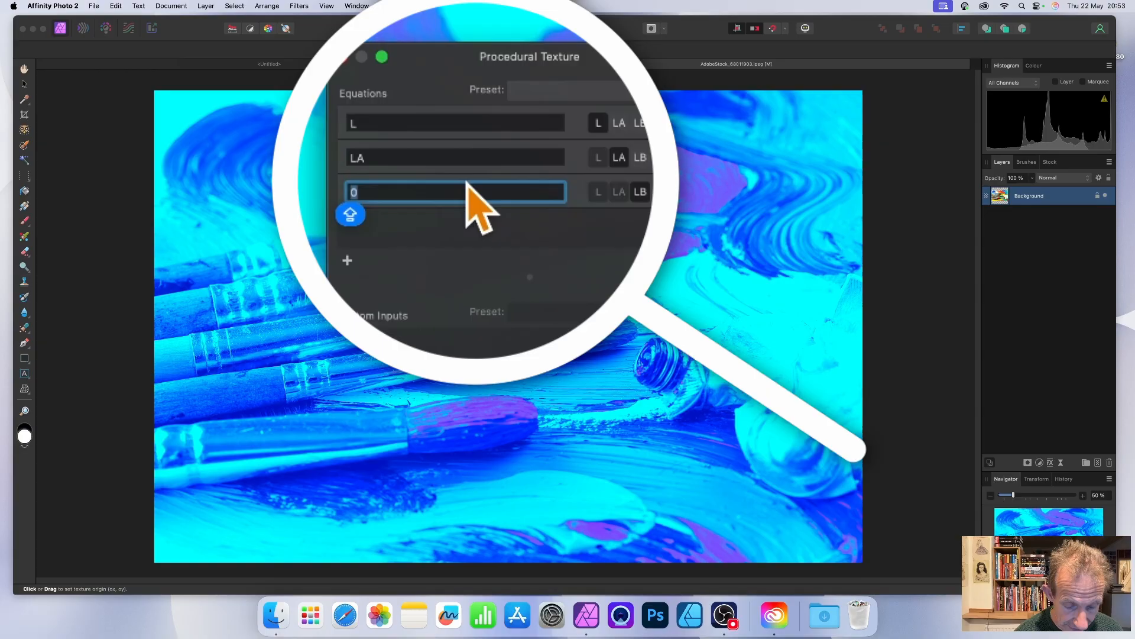
{"action": "type", "text": "LB"}
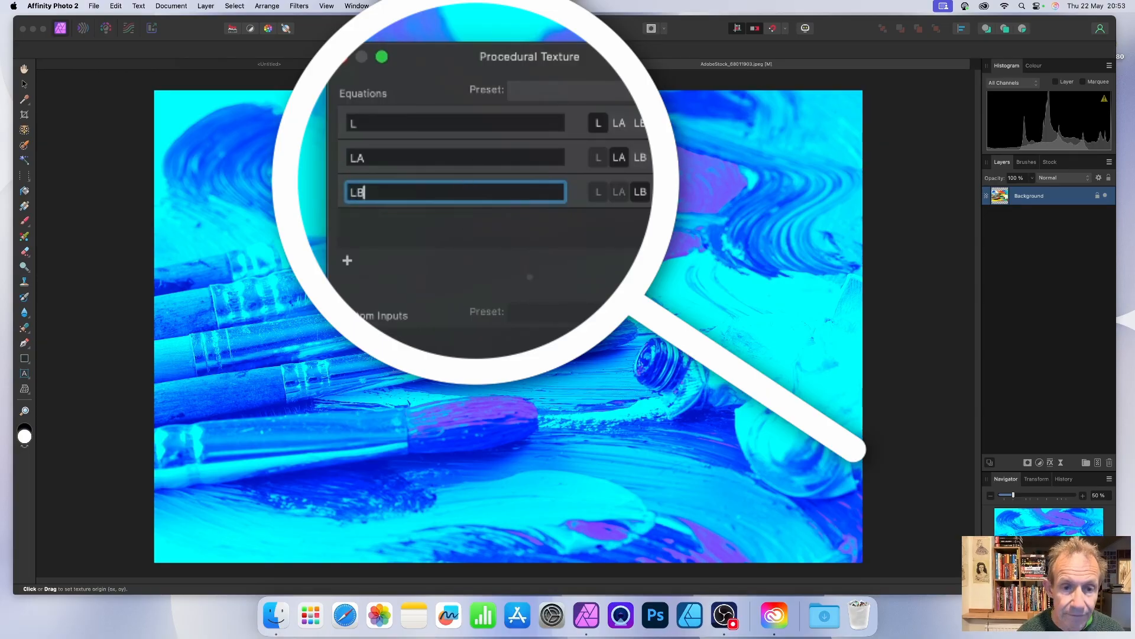
{"action": "key", "text": "Return"}
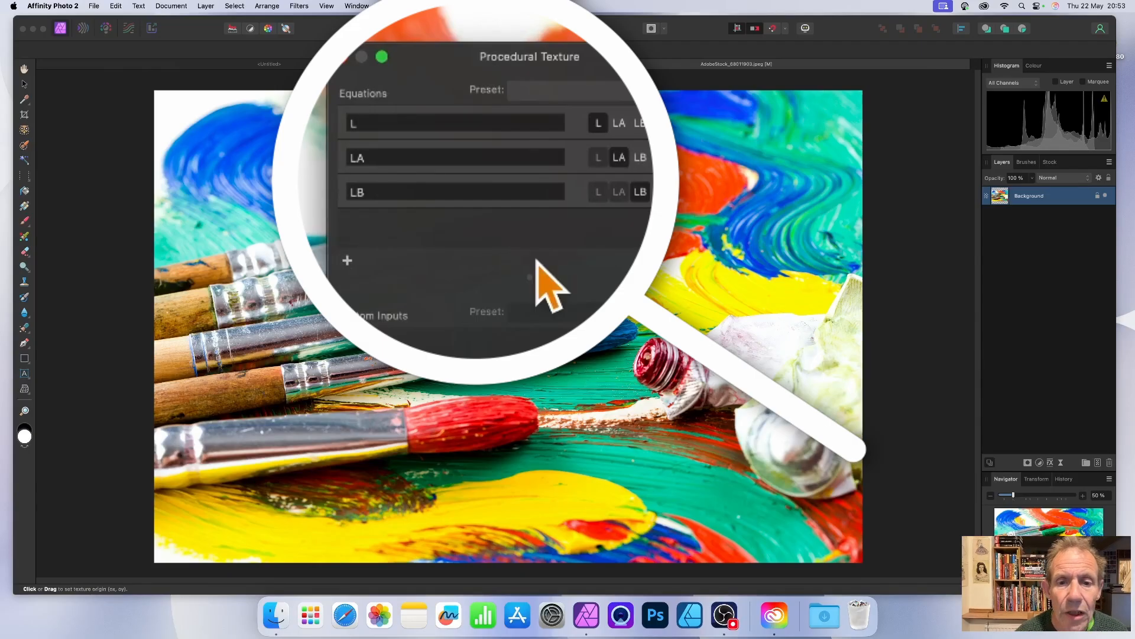
Set the L channel's equation to L/10
{"action": "left_click_drag", "start_coordinate": [433, 62], "coordinate": [553, 46]}
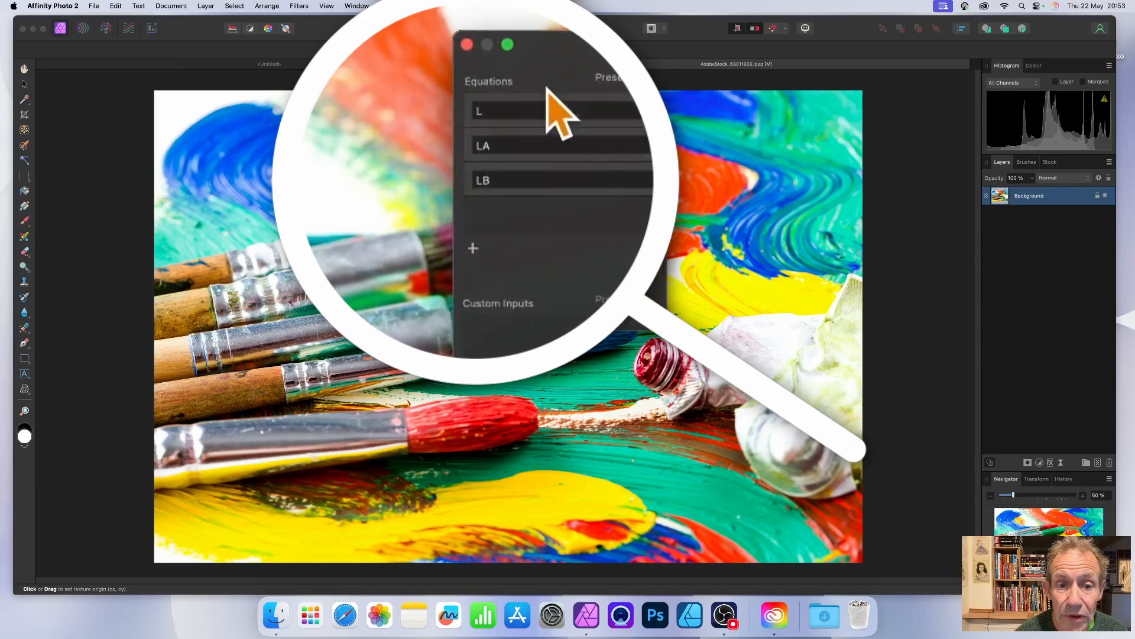
{"action": "left_click", "coordinate": [480, 112]}
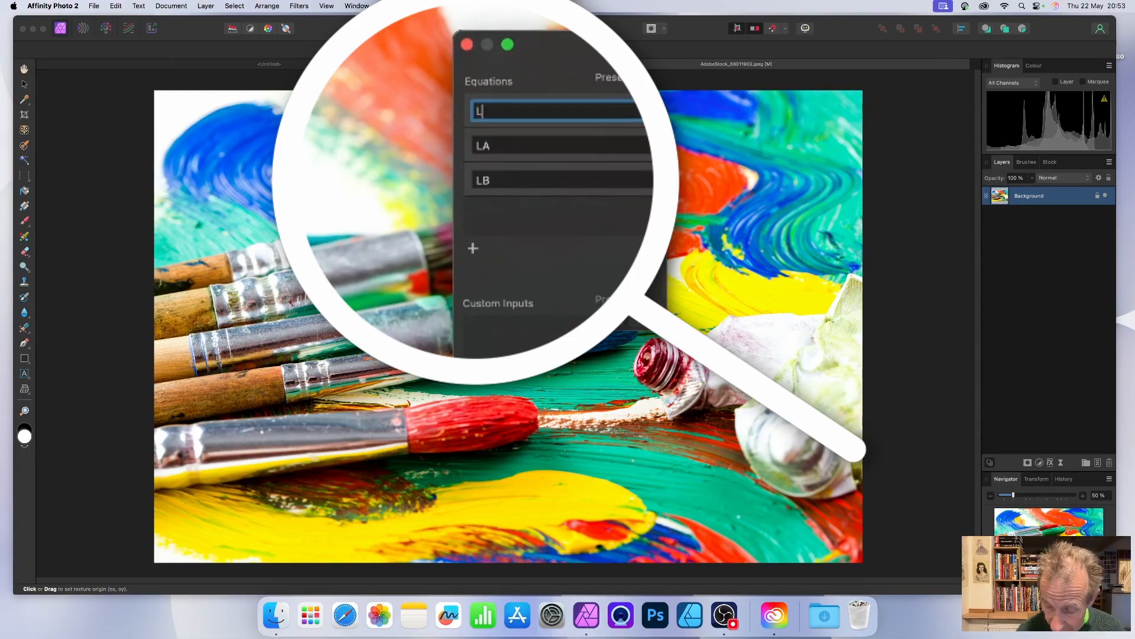
{"action": "type", "text": "/10"}
{"action": "key", "text": "Return"}
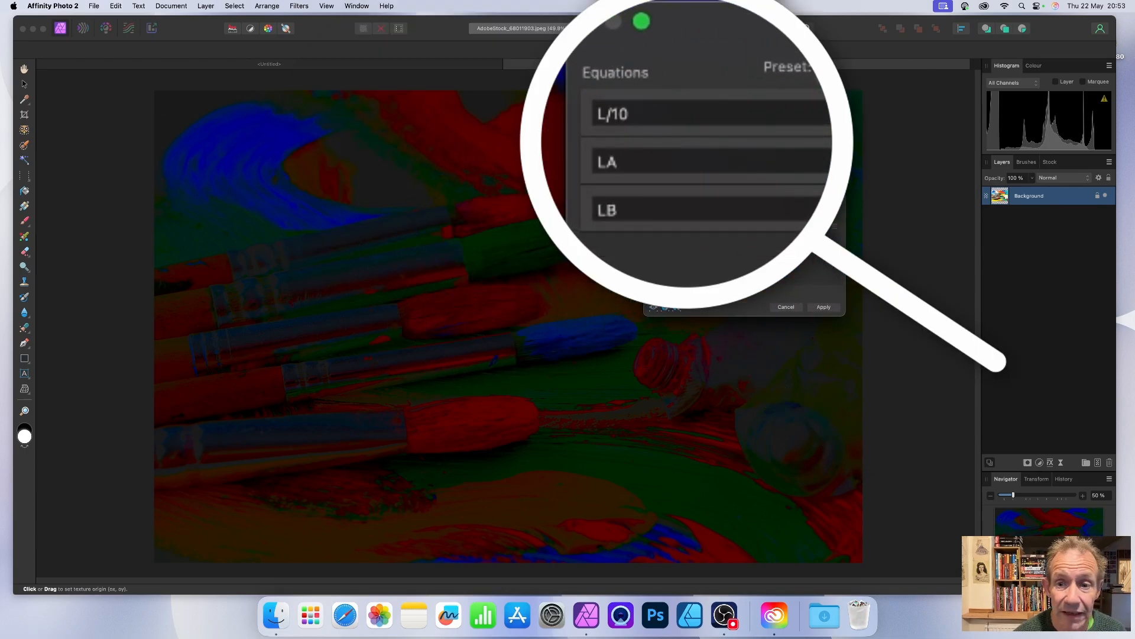
Change the divisor in the L channel's equation so that it reads L/5
{"action": "left_click", "coordinate": [645, 113]}
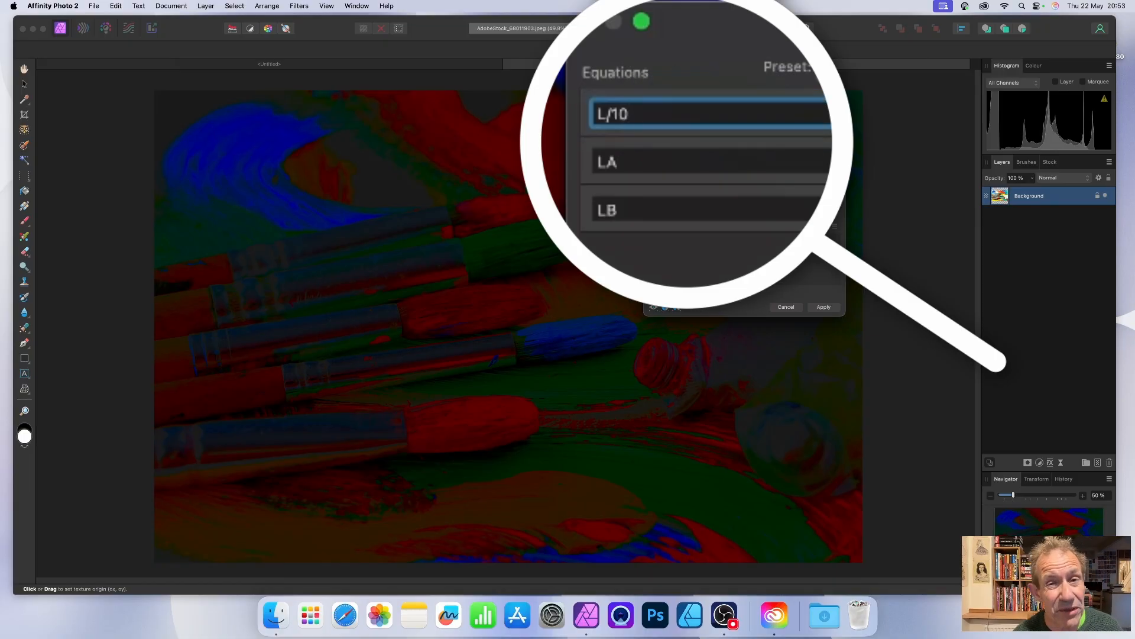
{"action": "key", "text": "BackSpace"}
{"action": "key", "text": "BackSpace"}
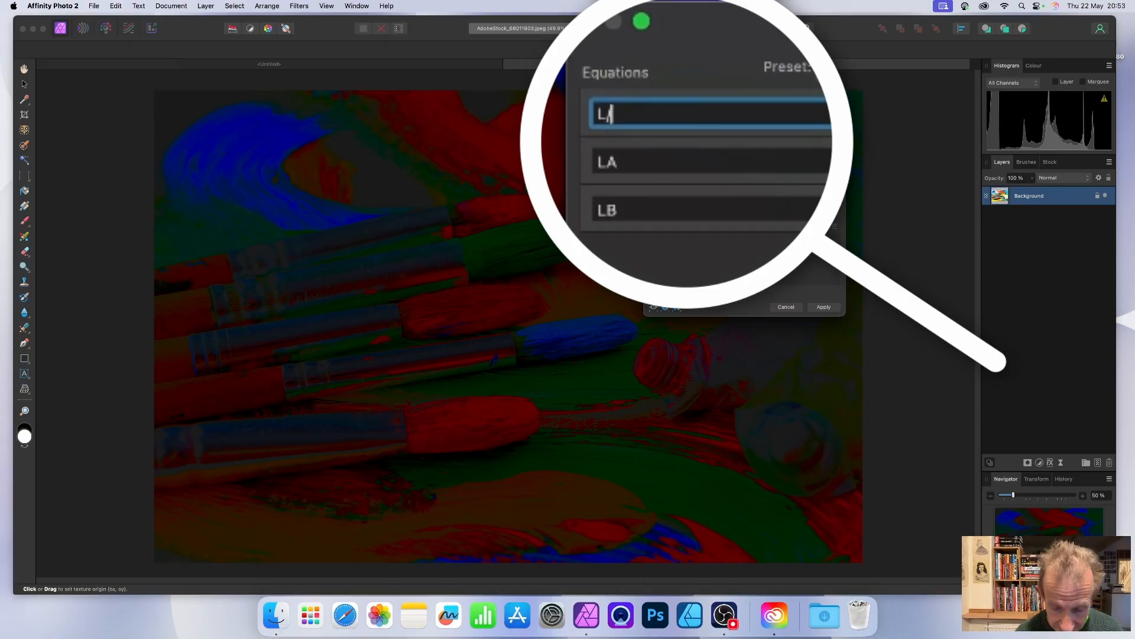
{"action": "type", "text": "5"}
{"action": "key", "text": "Return"}
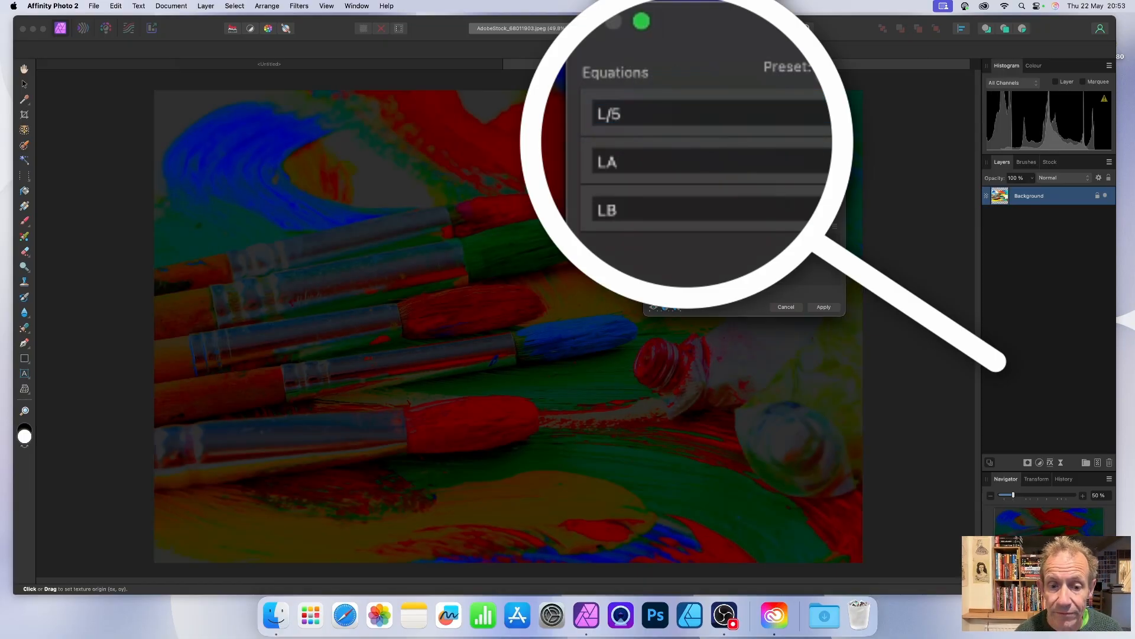
Replace the division in the L channel's equation with a subtraction, making it L-LA
{"action": "left_click", "coordinate": [650, 110]}
{"action": "key", "text": "BackSpace"}
{"action": "key", "text": "BackSpace"}
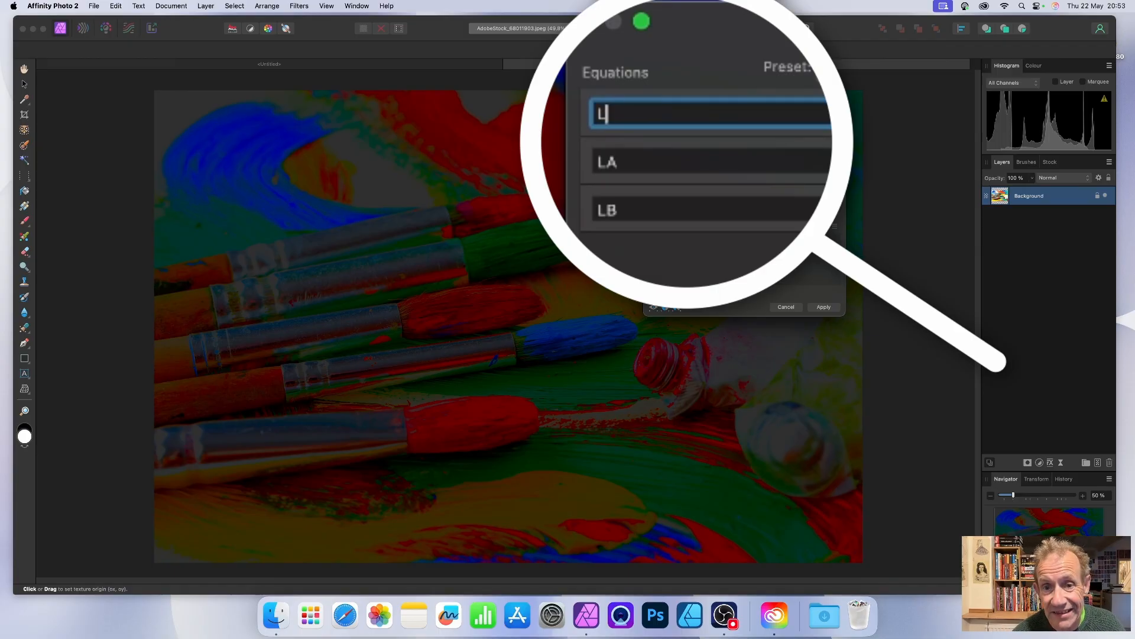
{"action": "type", "text": "-"}
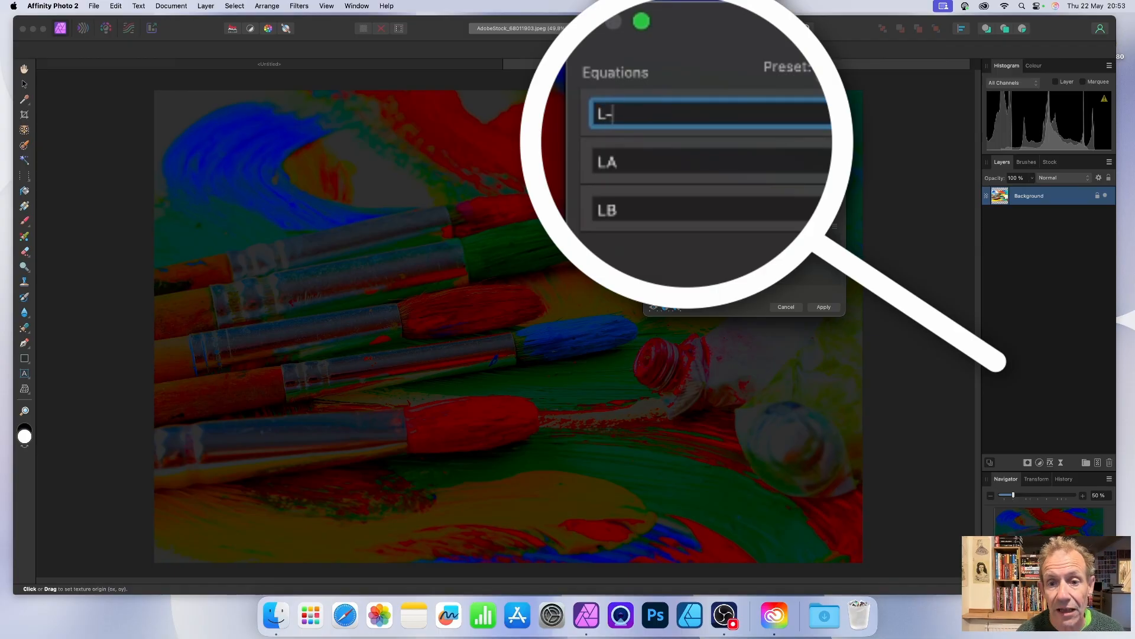
{"action": "type", "text": "LA"}
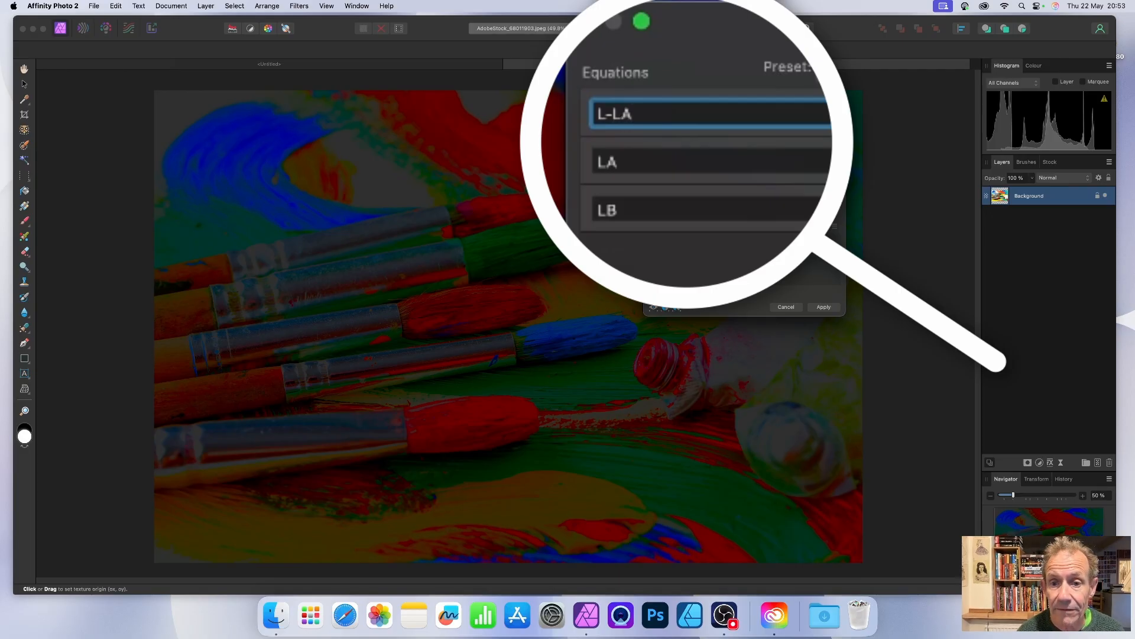
{"action": "key", "text": "Return"}
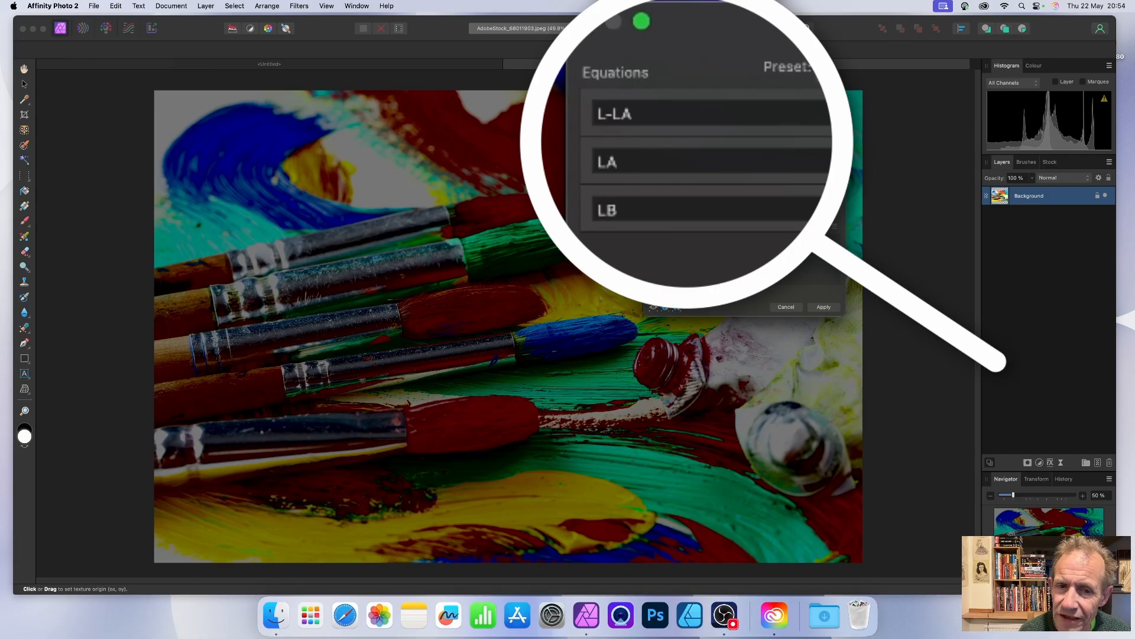
Invert the L term in the first equation by making it 1-L-LA
{"action": "left_click", "coordinate": [601, 112]}
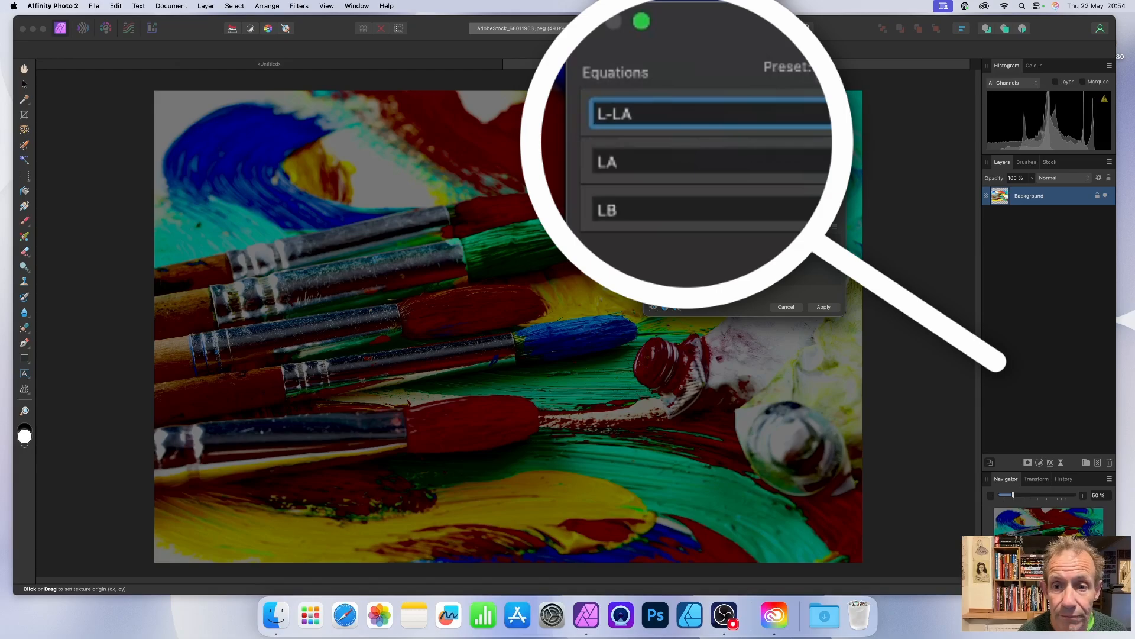
{"action": "type", "text": "-L"}
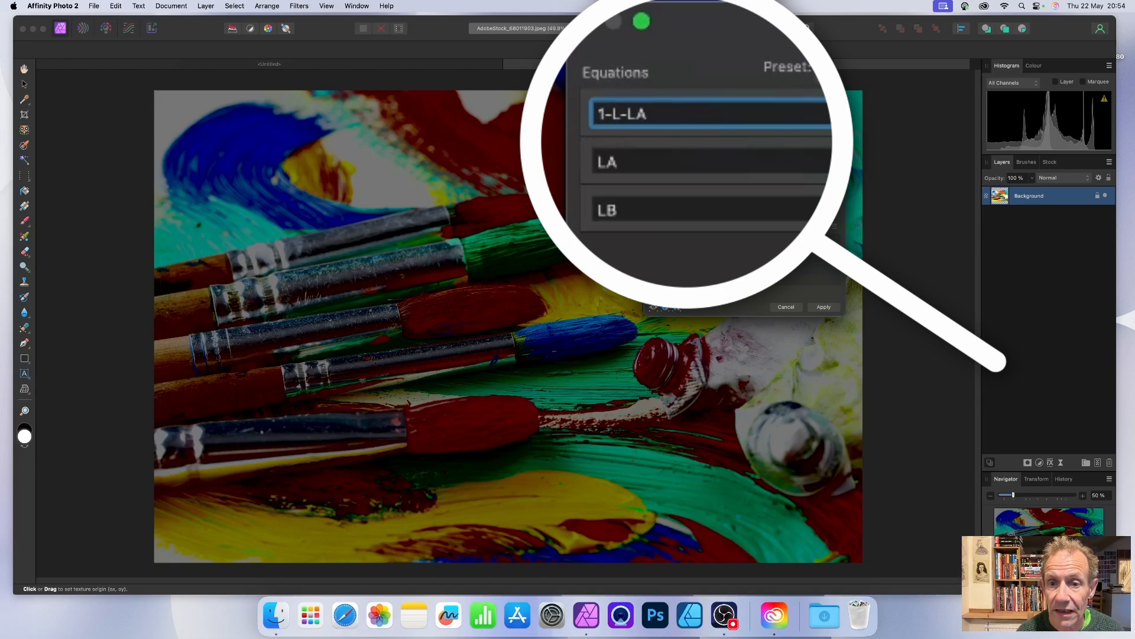
{"action": "key", "text": "Return"}
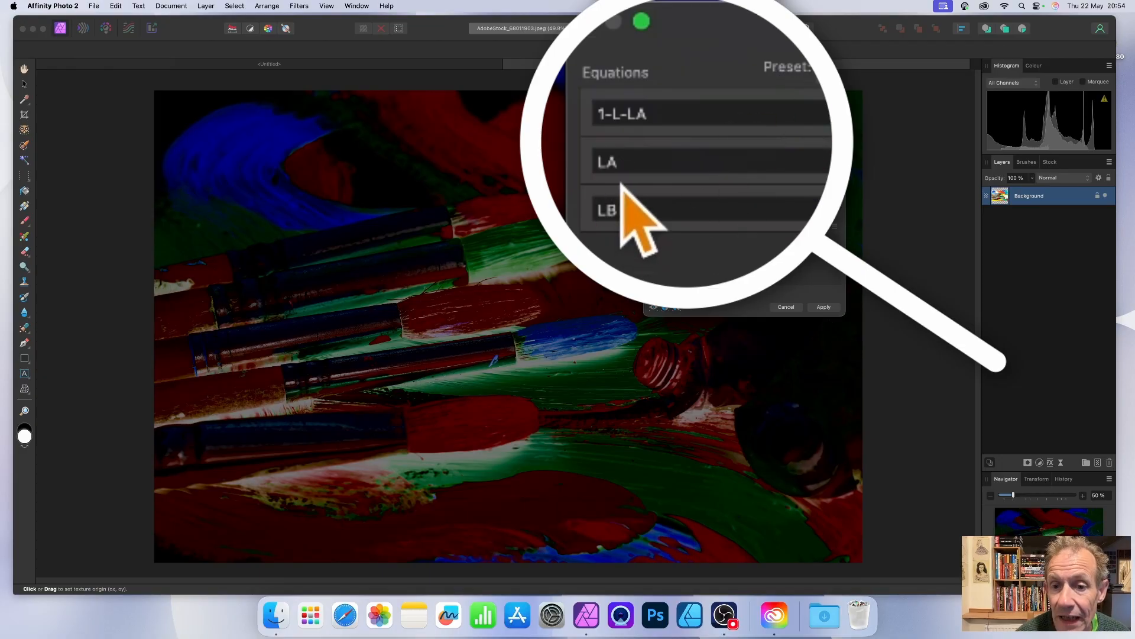
Invert the second and third equations so that they read 1-LA and 1-LB
{"action": "left_click", "coordinate": [598, 158]}
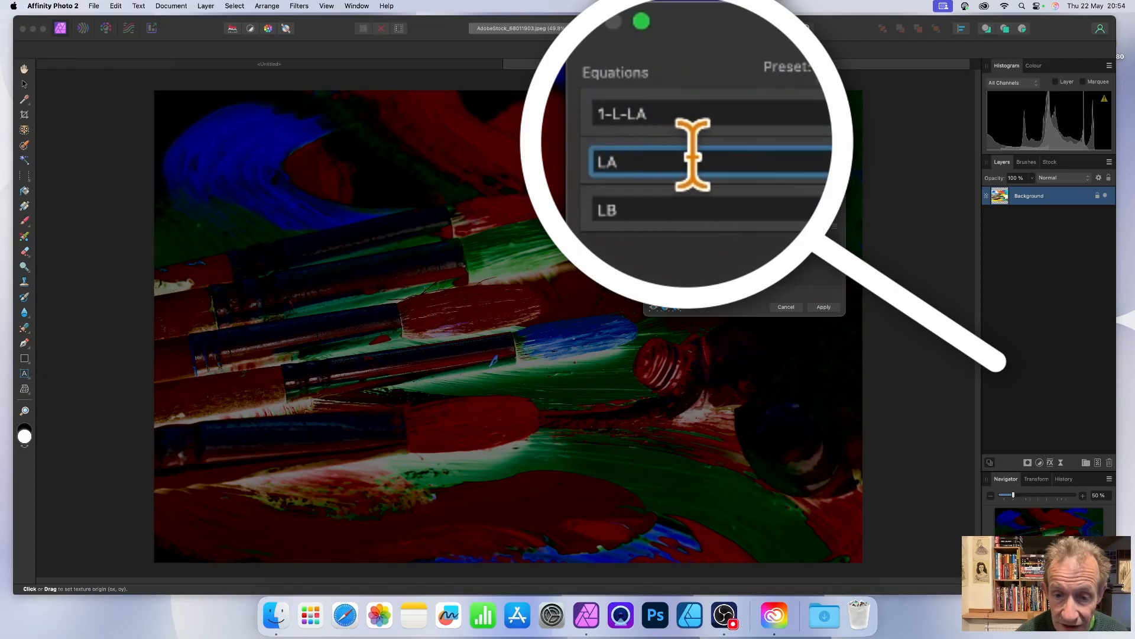
{"action": "type", "text": "1-"}
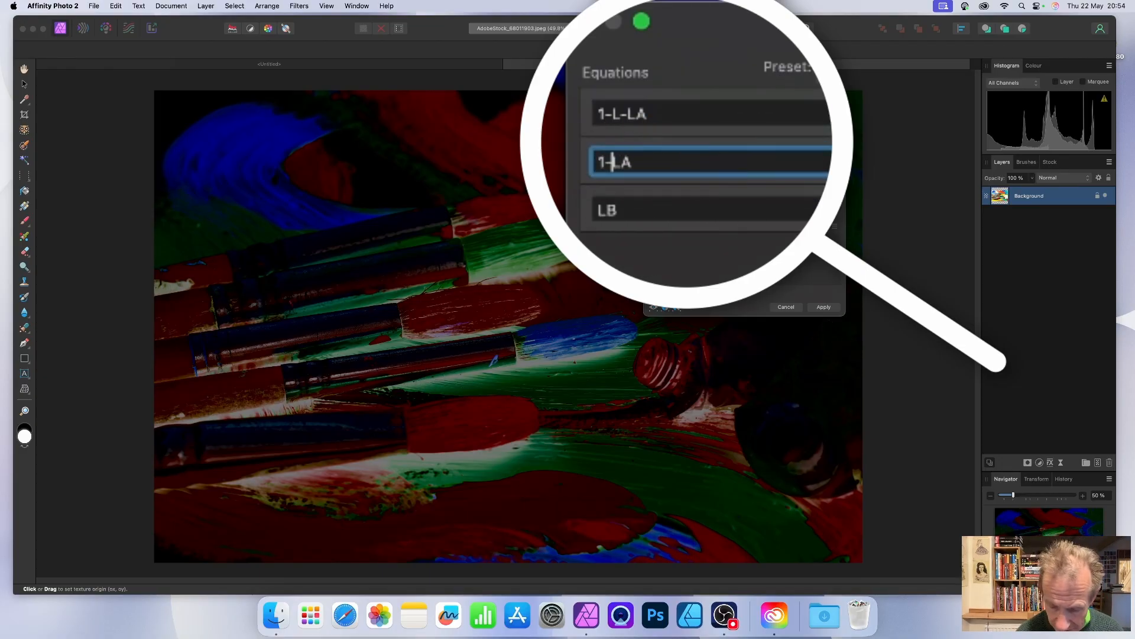
{"action": "key", "text": "Return"}
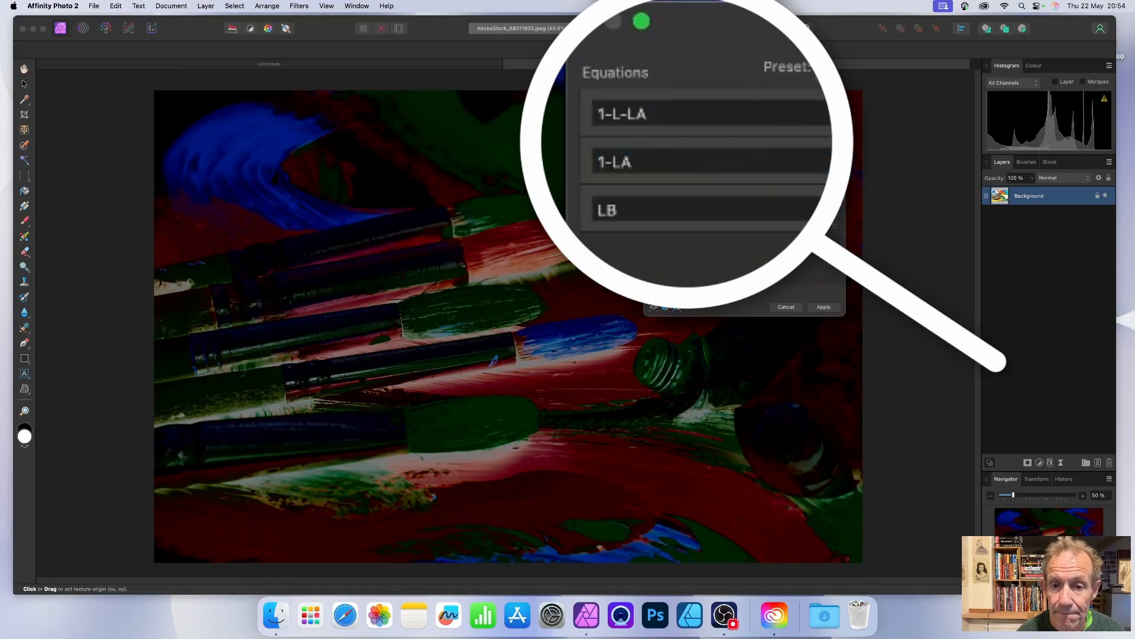
{"action": "left_click", "coordinate": [598, 210]}
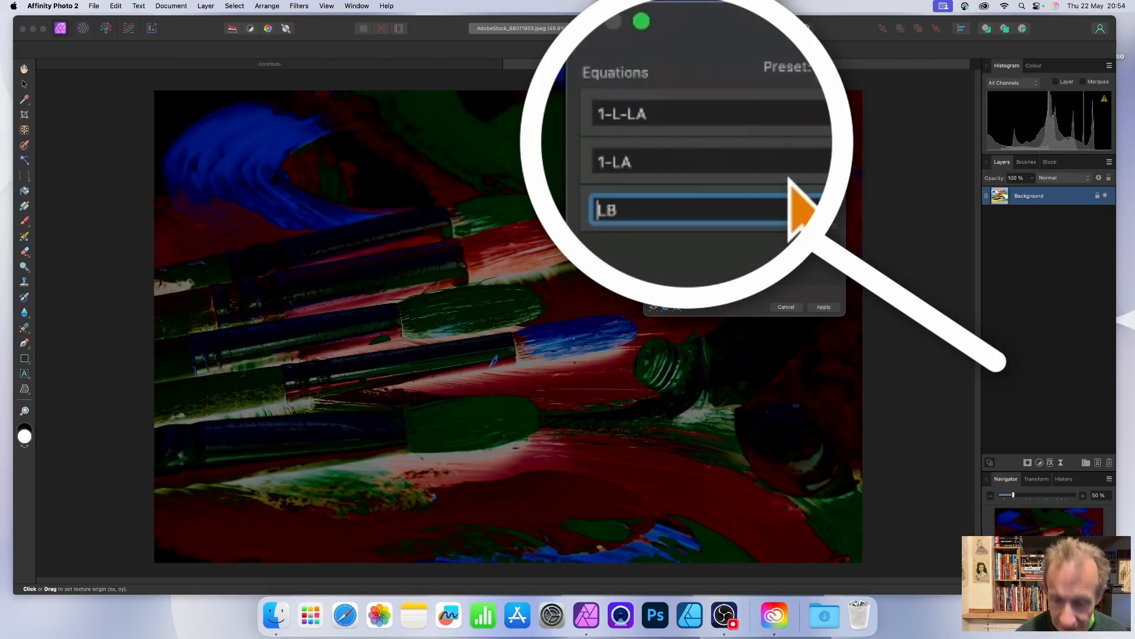
{"action": "type", "text": "1-"}
{"action": "key", "text": "Return"}
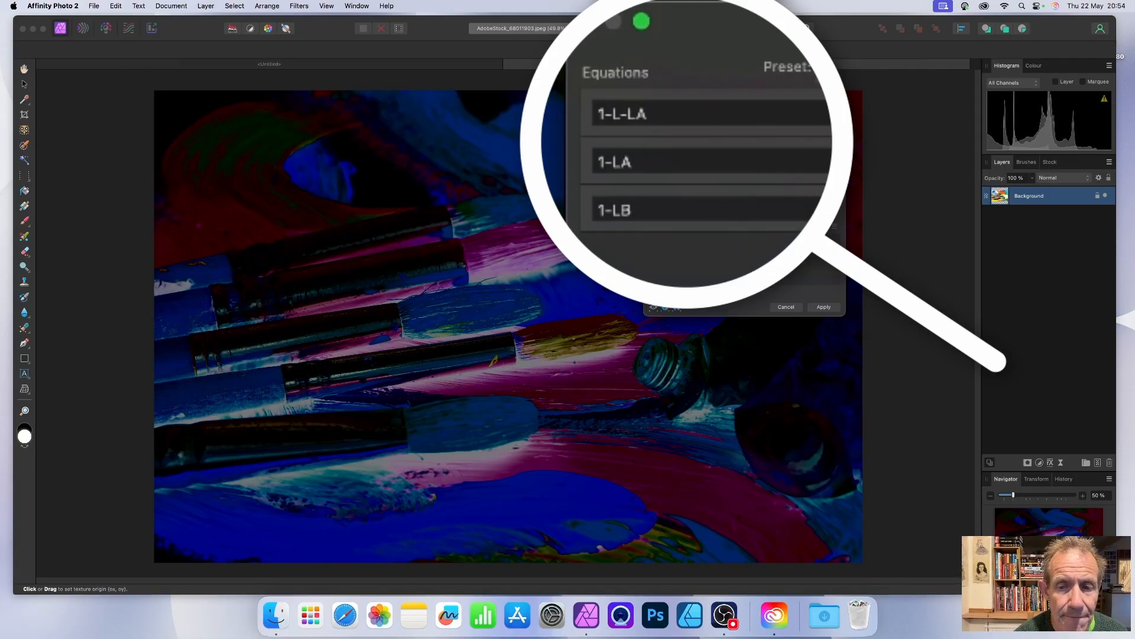
Add a division by 10 to the second equation so that it reads 1-LA/10
{"action": "left_click", "coordinate": [650, 161]}
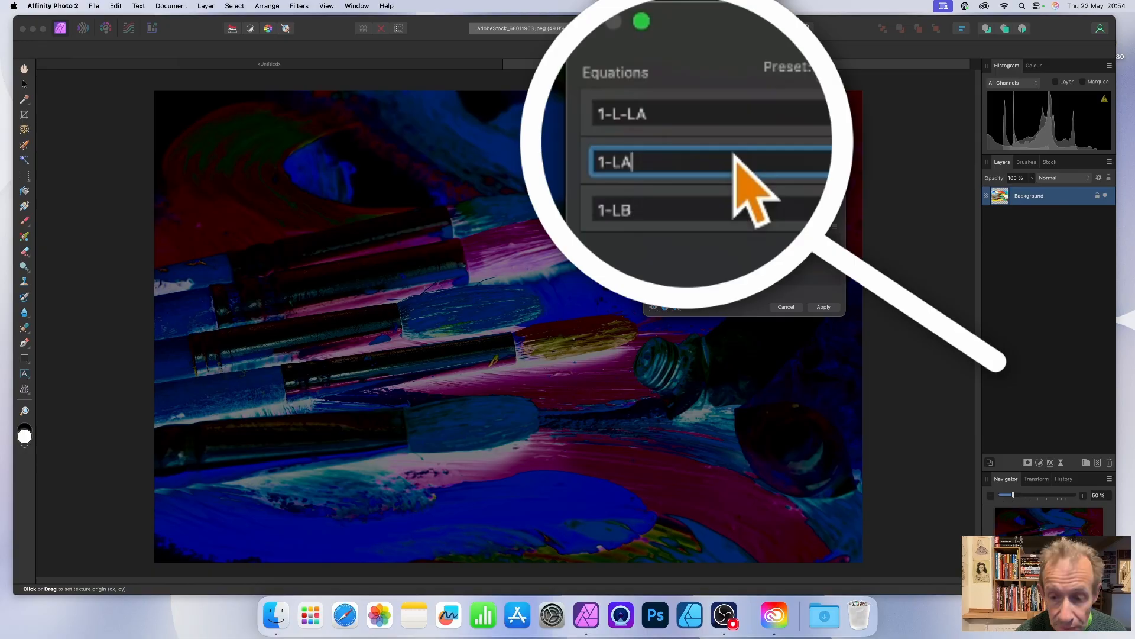
{"action": "type", "text": "/10"}
{"action": "key", "text": "Return"}
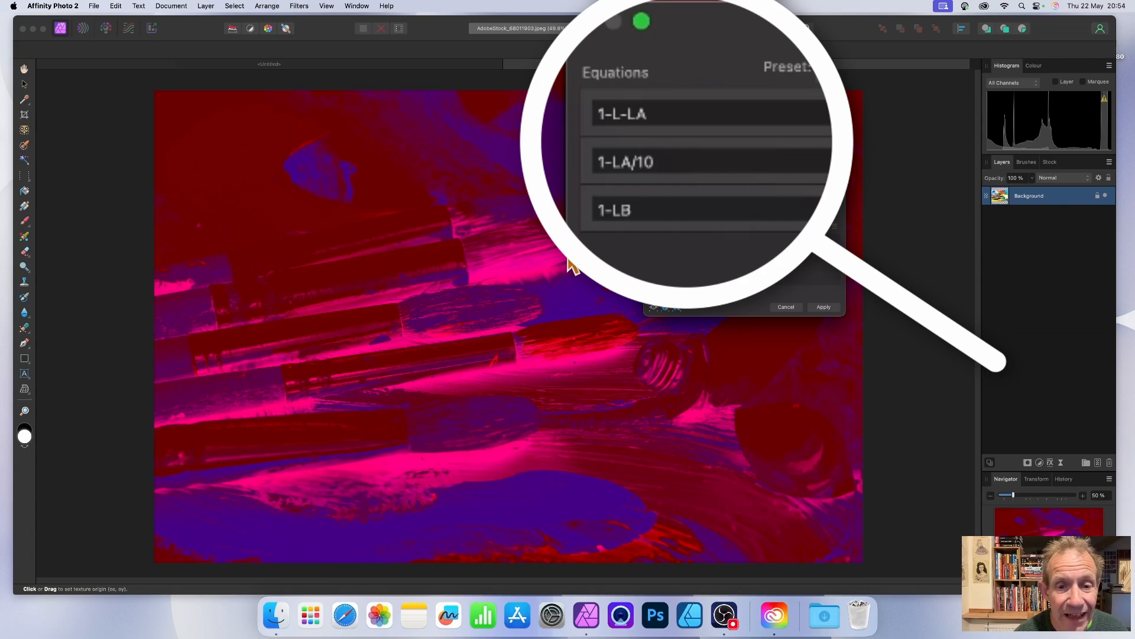
Replace the division in the second equation with a multiplication, making it 1-LA*4
{"action": "left_click", "coordinate": [663, 159]}
{"action": "key", "text": "BackSpace"}
{"action": "key", "text": "BackSpace"}
{"action": "key", "text": "BackSpace"}
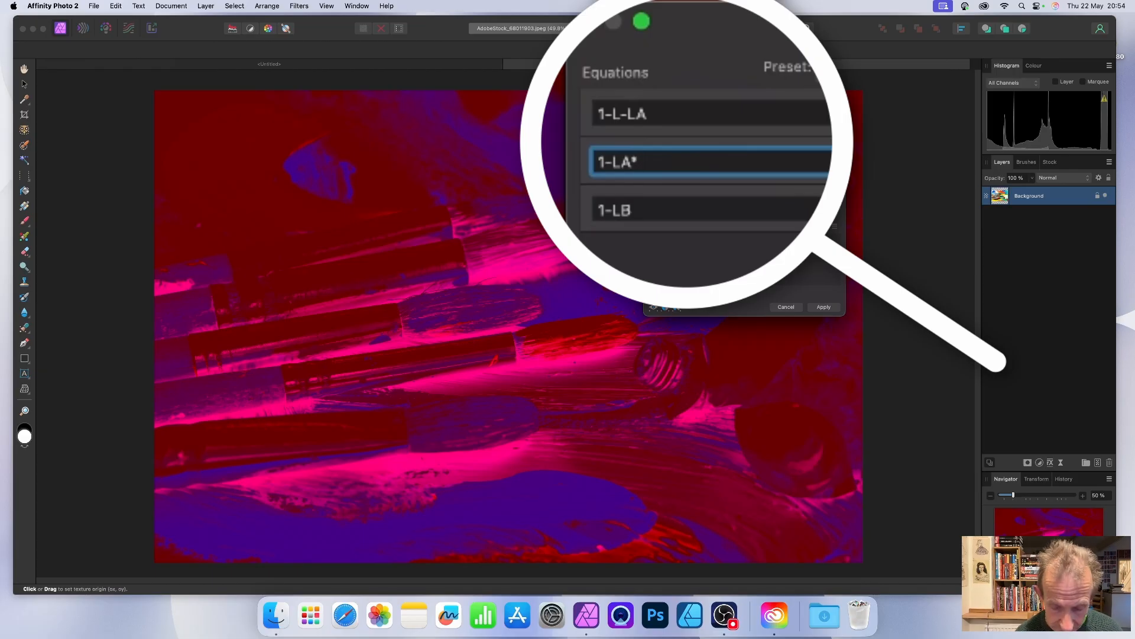
{"action": "type", "text": "4"}
{"action": "key", "text": "Return"}
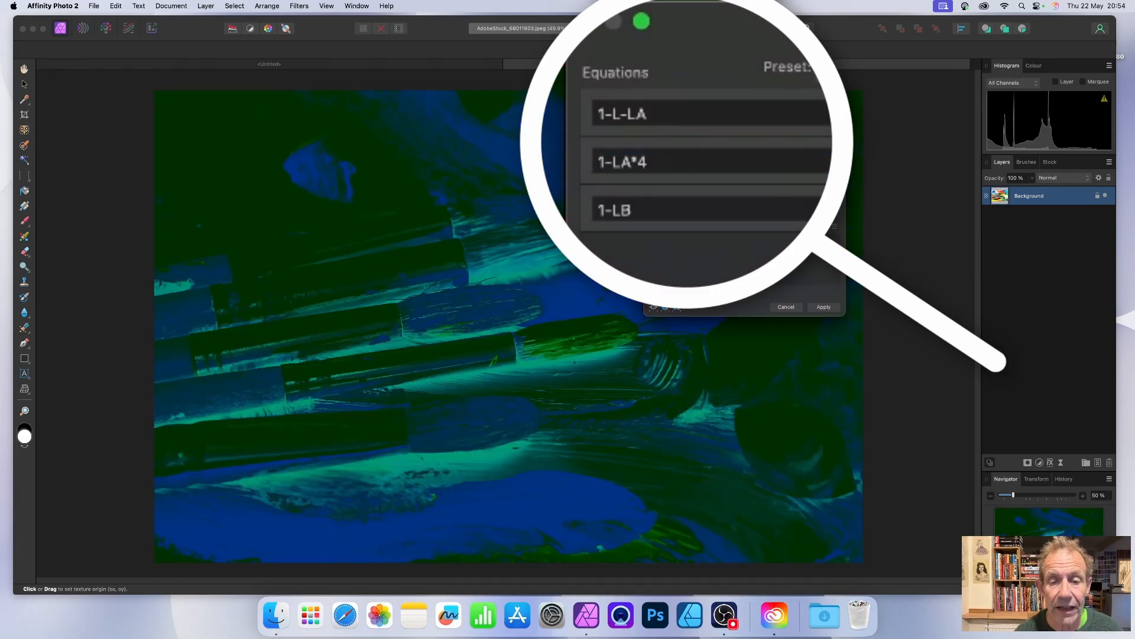
Clear the second equation and restore it to plain LA
{"action": "left_click", "coordinate": [653, 166]}
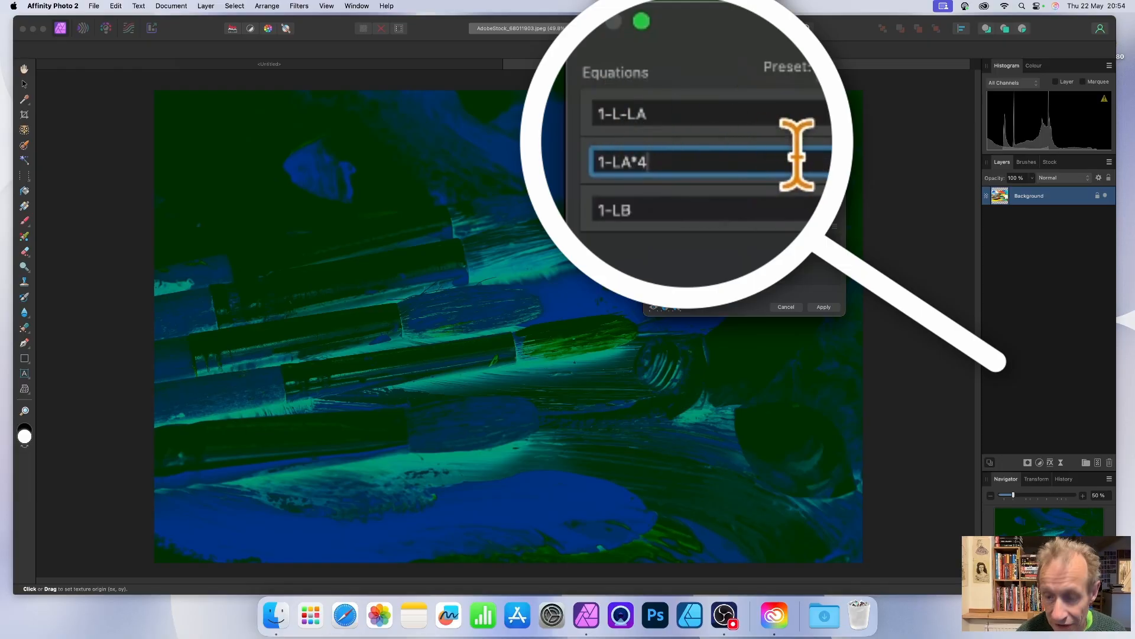
{"action": "key", "text": "BackSpace"}
{"action": "key", "text": "BackSpace"}
{"action": "key", "text": "BackSpace"}
{"action": "key", "text": "BackSpace"}
{"action": "key", "text": "BackSpace"}
{"action": "key", "text": "BackSpace"}
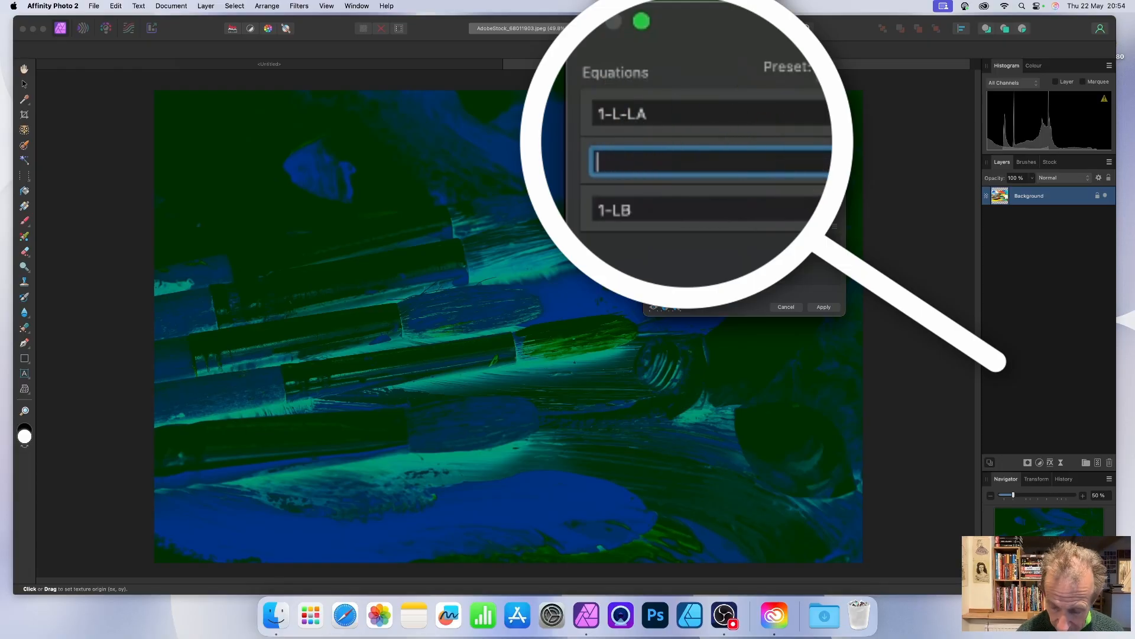
{"action": "type", "text": "LA"}
{"action": "key", "text": "Return"}
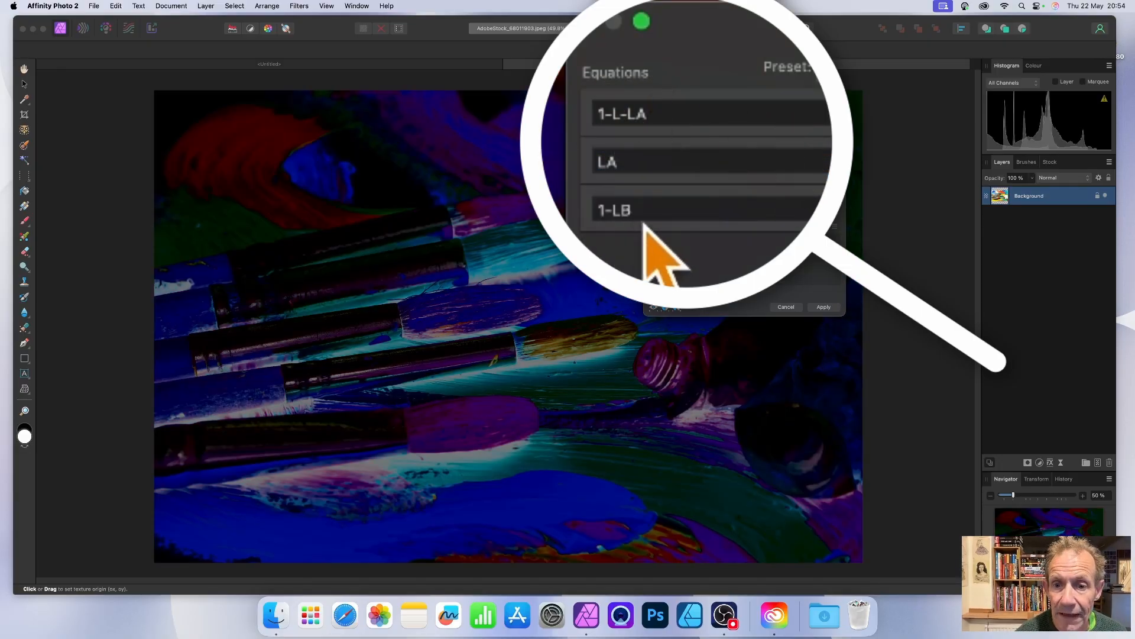
Remove the inversion from the third equation so that it reads LB
{"action": "left_click", "coordinate": [612, 211]}
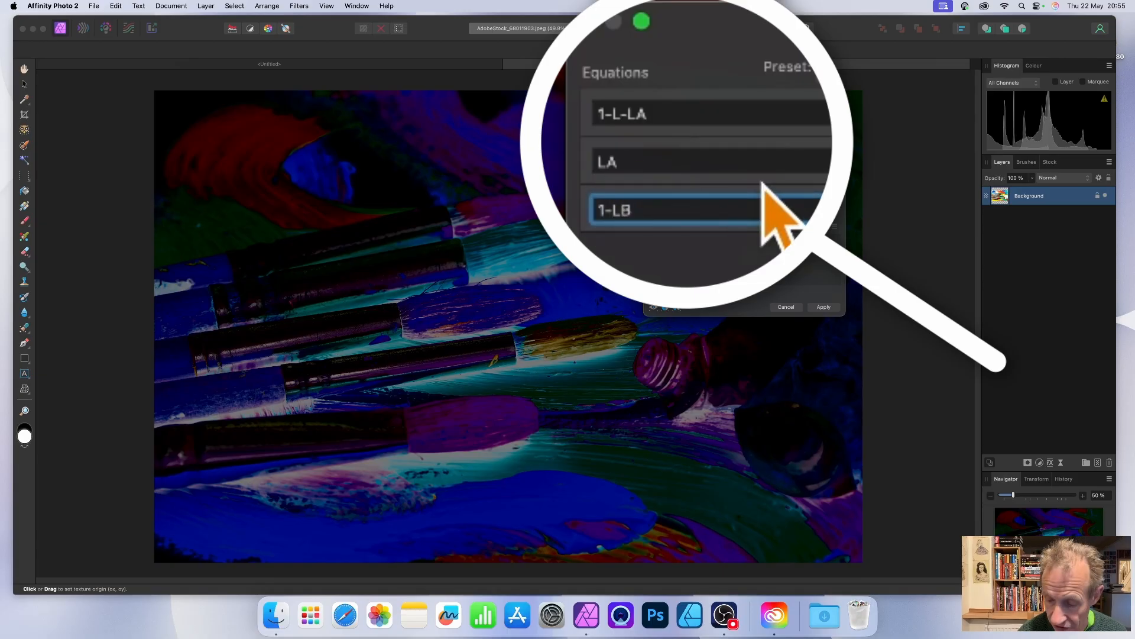
{"action": "key", "text": "BackSpace"}
{"action": "key", "text": "BackSpace"}
{"action": "key", "text": "Return"}
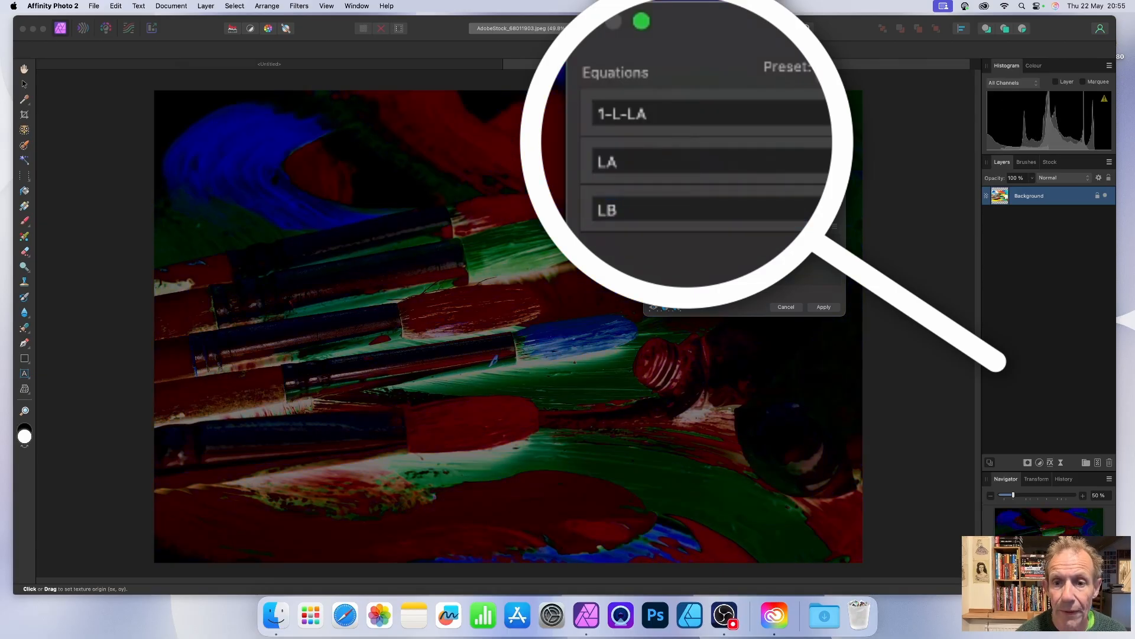
Divide the LA term of the first equation by 5, making it 1-L-LA/5
{"action": "left_click", "coordinate": [667, 112]}
{"action": "type", "text": "/5"}
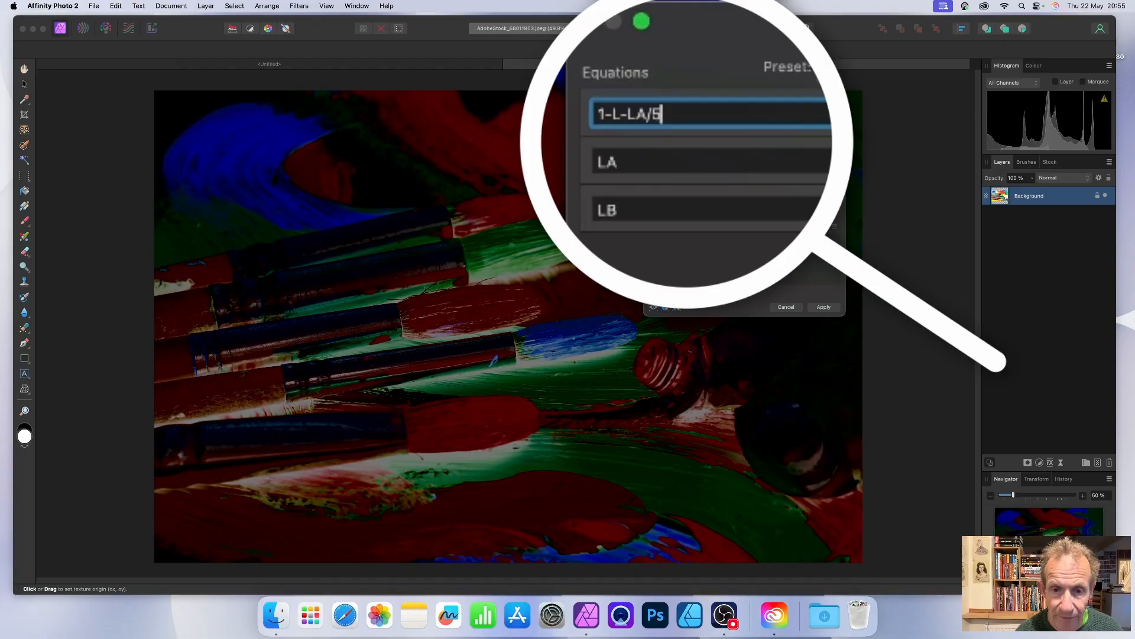
{"action": "key", "text": "Return"}
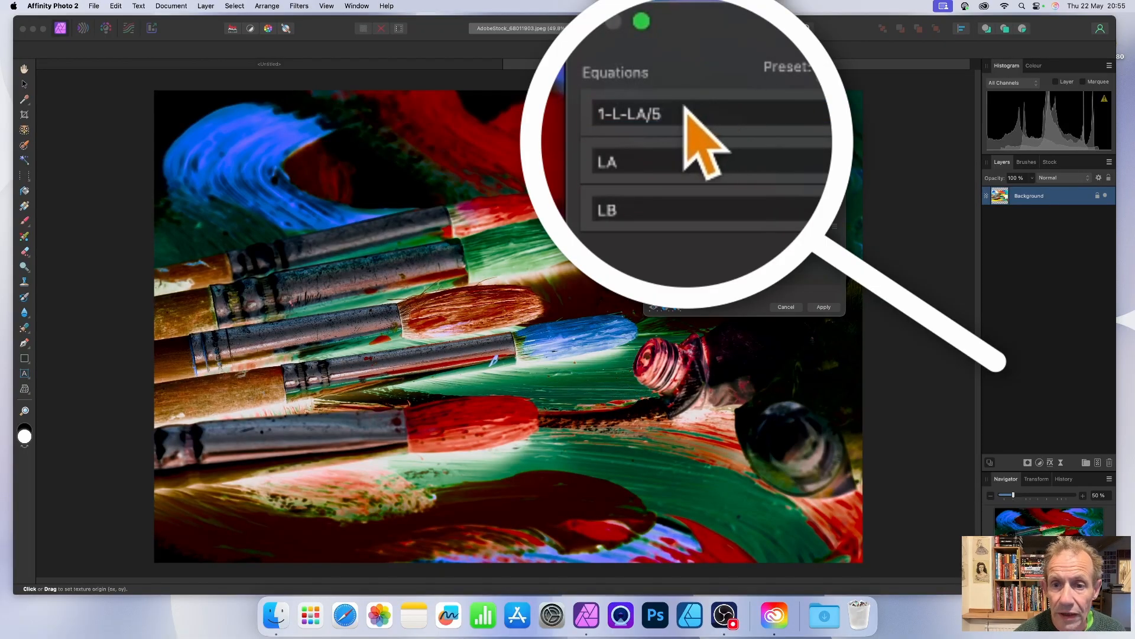
Change the divisor in the first equation to 10 so that it reads 1-L-LA/10
{"action": "left_click", "coordinate": [704, 104]}
{"action": "key", "text": "BackSpace"}
{"action": "key", "text": "BackSpace"}
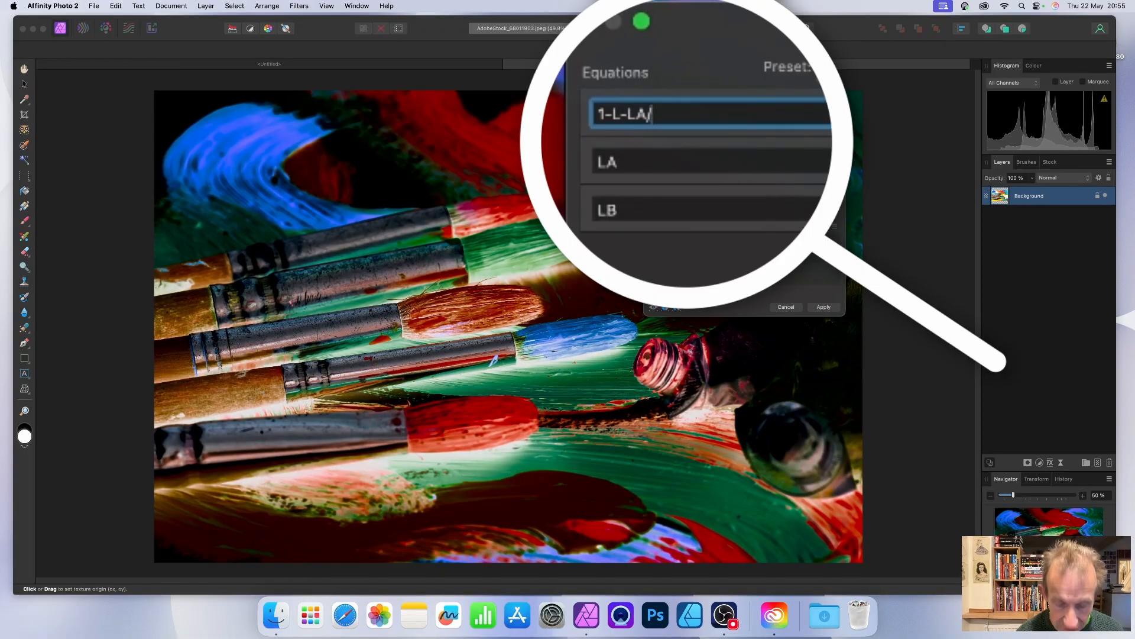
{"action": "type", "text": "10"}
{"action": "key", "text": "Return"}
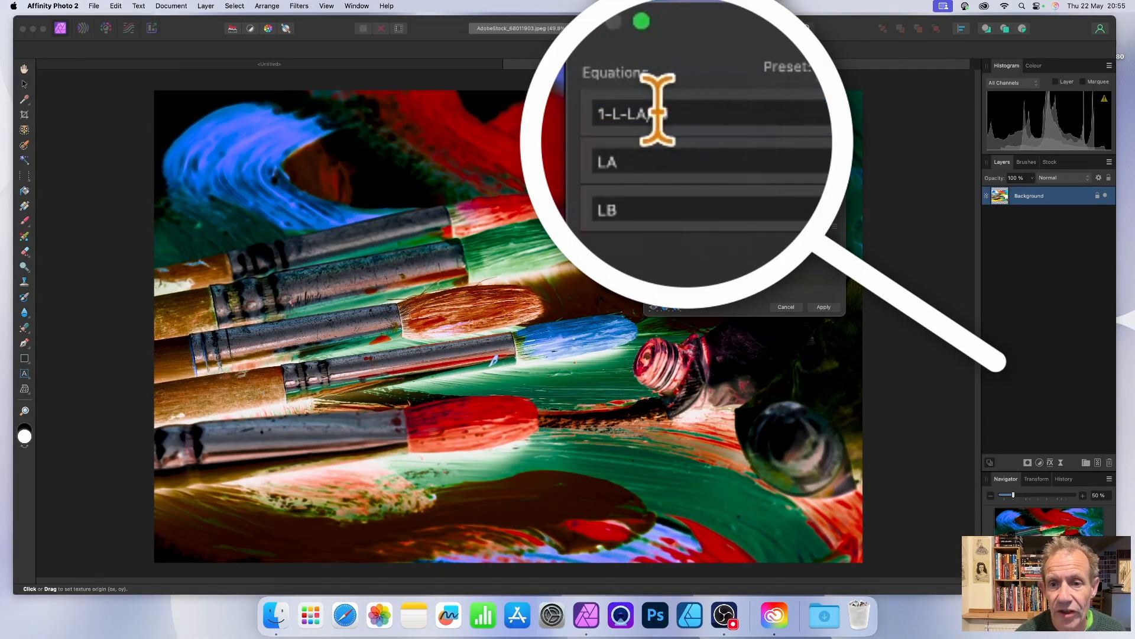
Swap LA for LB in the first equation, making it 1-L-LB/10
{"action": "left_click", "coordinate": [649, 113]}
{"action": "key", "text": "BackSpace"}
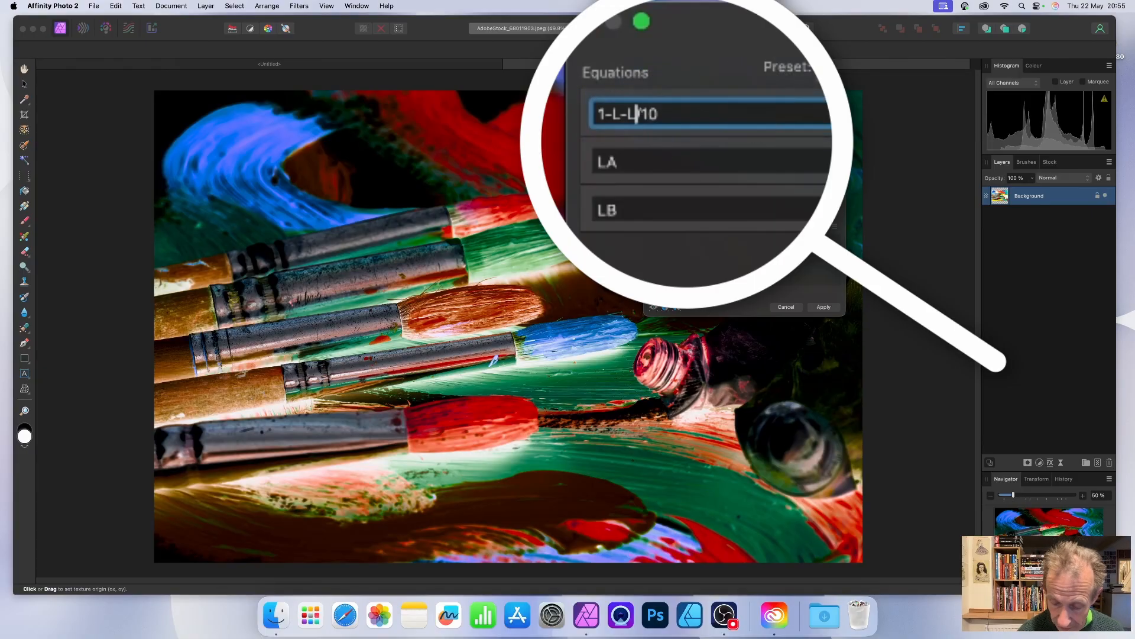
{"action": "type", "text": "B"}
{"action": "key", "text": "Return"}
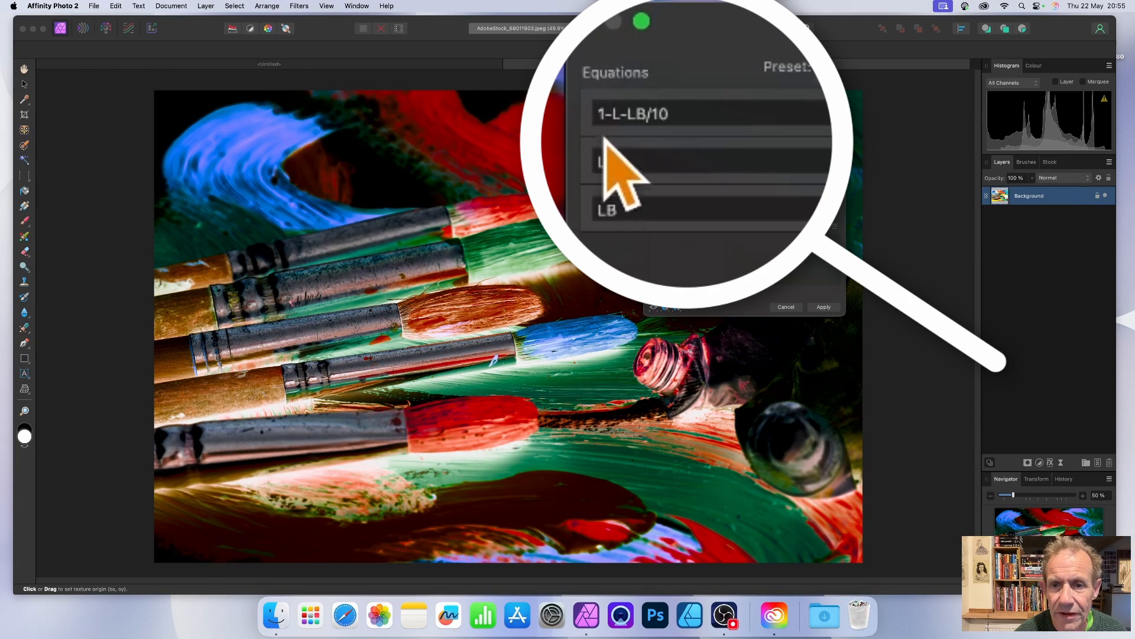
Remove the inversion from the first equation and multiply L by 10, making it L*10-LB/10
{"action": "left_click", "coordinate": [614, 115]}
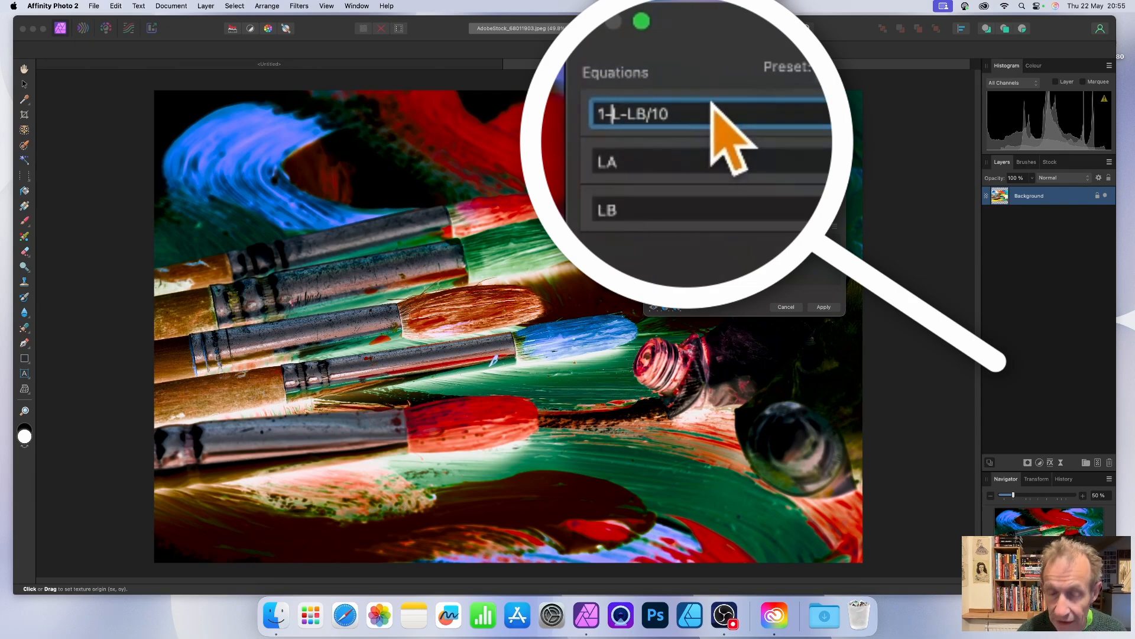
{"action": "key", "text": "BackSpace"}
{"action": "key", "text": "BackSpace"}
{"action": "type", "text": "*10"}
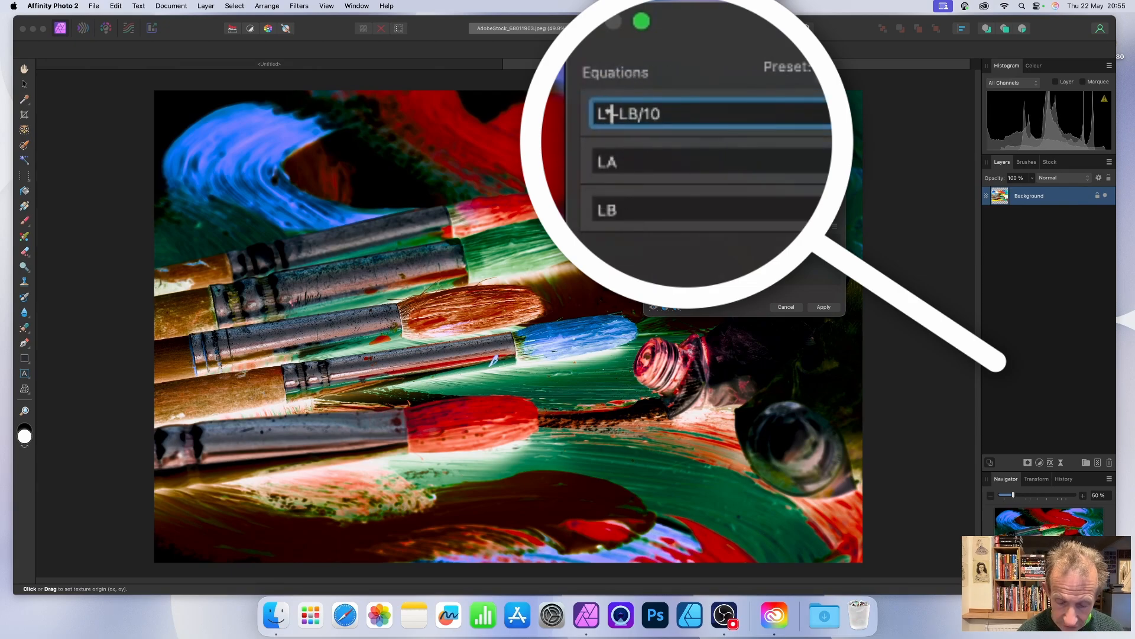
{"action": "key", "text": "Return"}
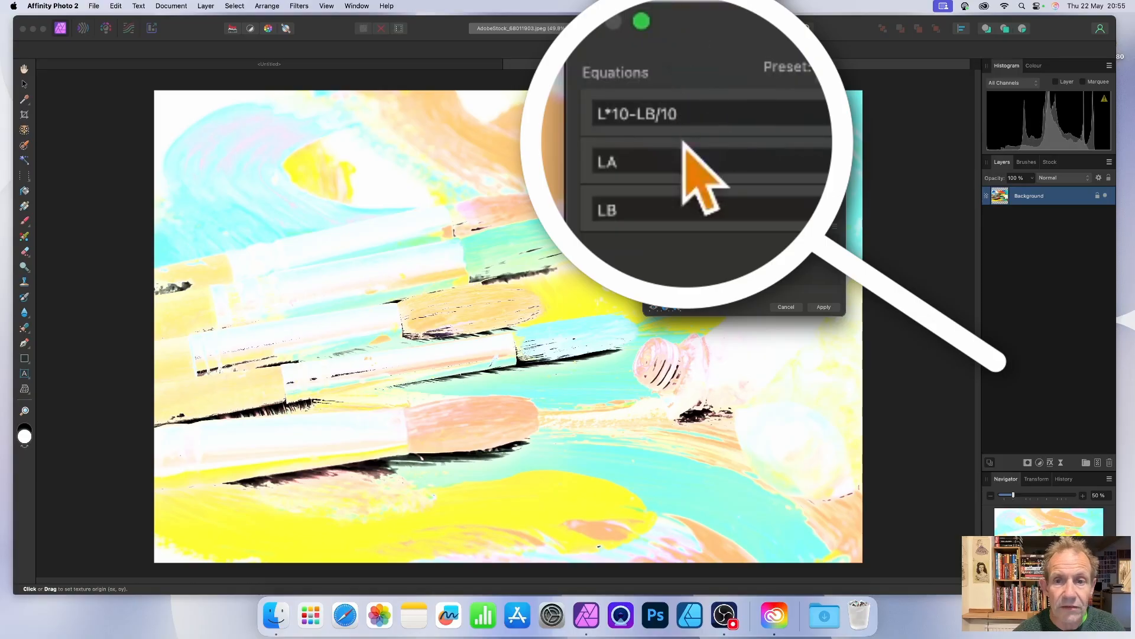
Invert the L term of the first equation again so that it reads 1-L*10-LB/10
{"action": "left_click", "coordinate": [598, 114]}
{"action": "type", "text": "1-"}
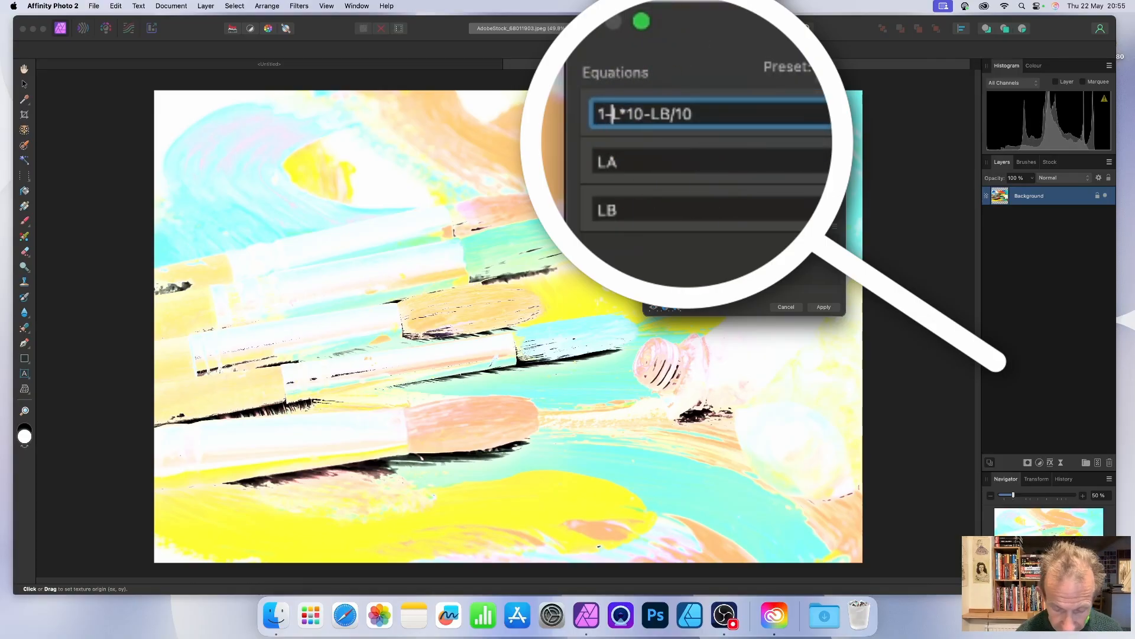
{"action": "key", "text": "Return"}
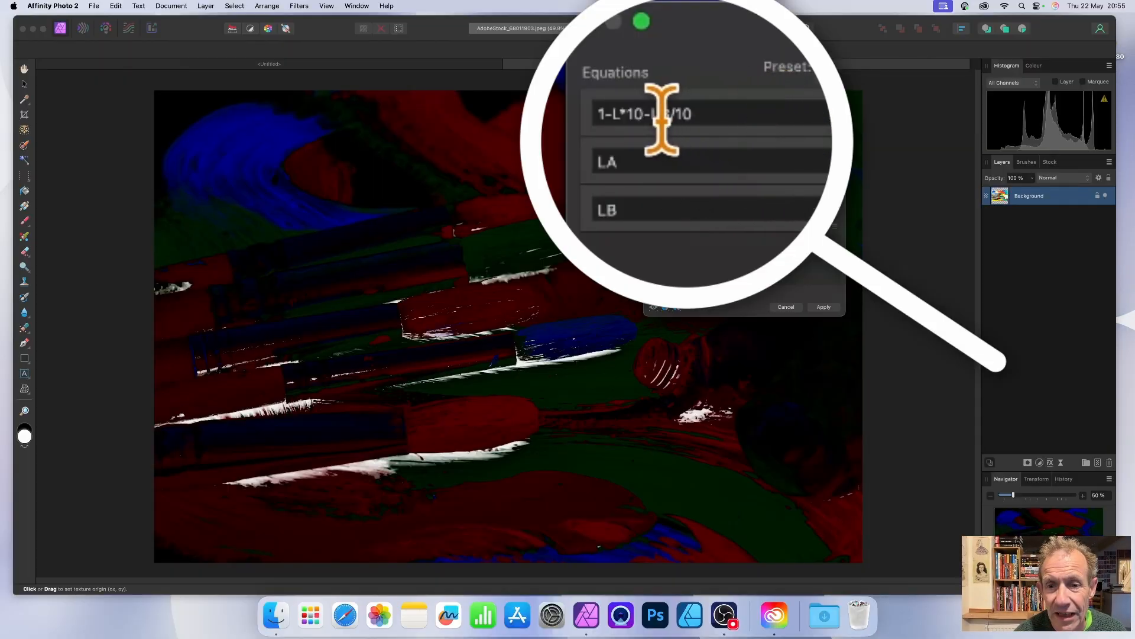
Replace the whole first equation with L/4 and apply the Procedural Texture filter
{"action": "left_click_drag", "start_coordinate": [693, 132], "coordinate": [635, 131]}
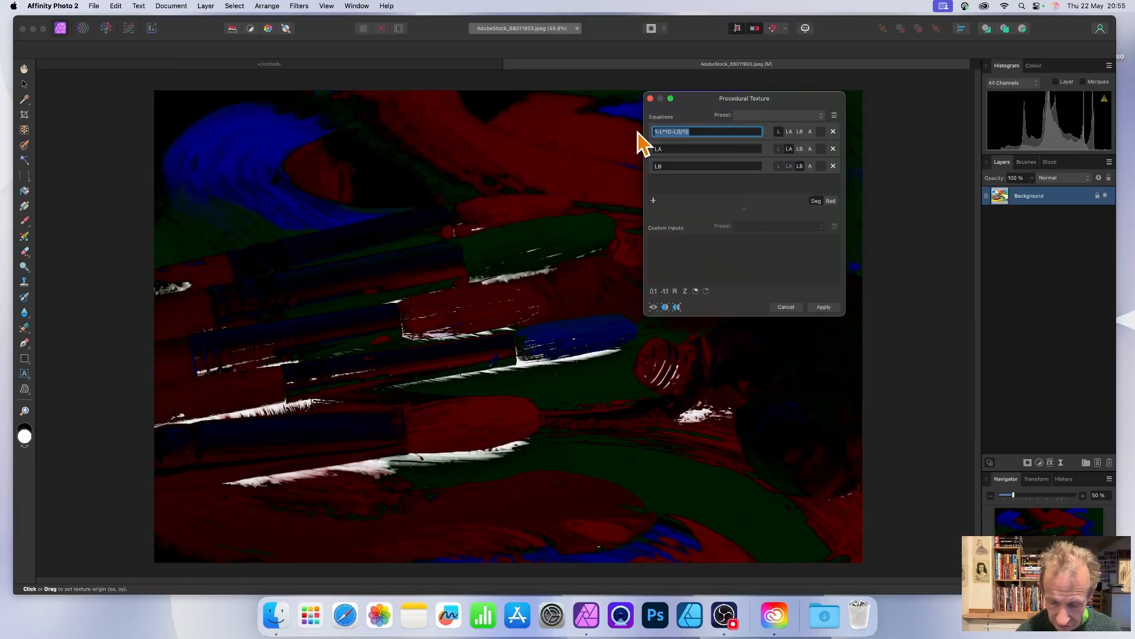
{"action": "type", "text": "L/4"}
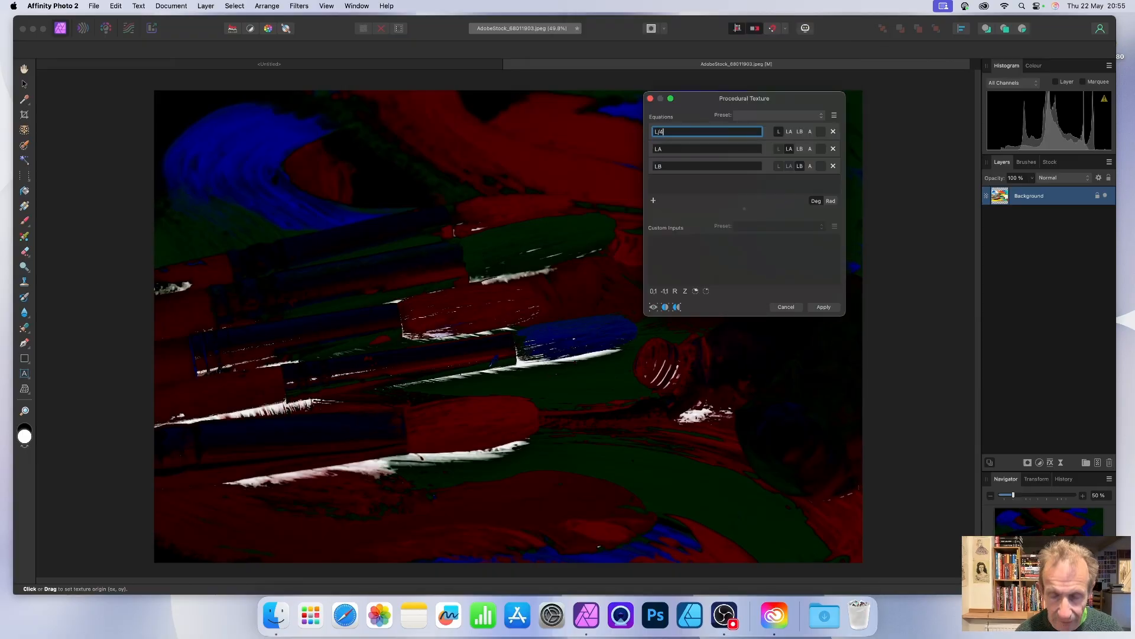
{"action": "key", "text": "Return"}
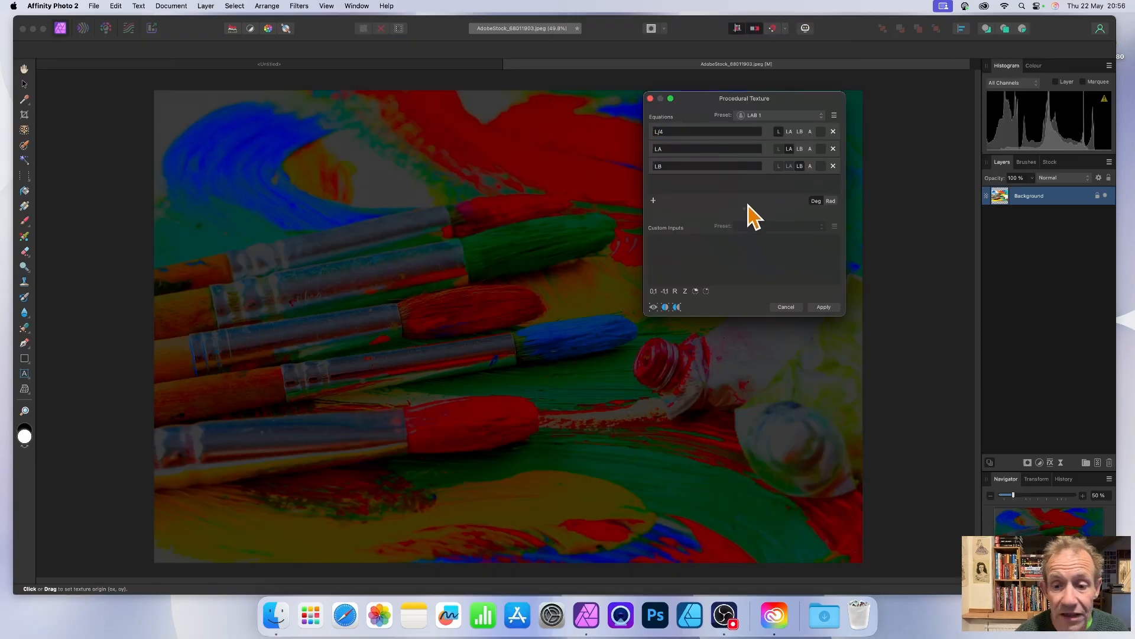
{"action": "left_click", "coordinate": [827, 308]}
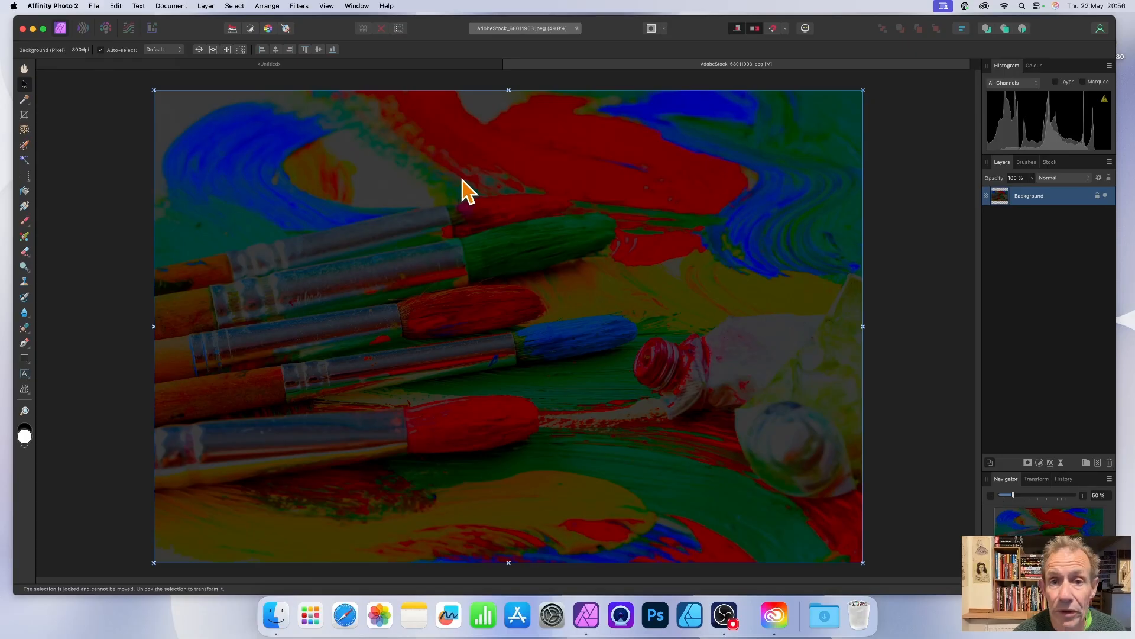
Fade the applied Procedural Texture effect to 4%
{"action": "left_click", "coordinate": [206, 6]}
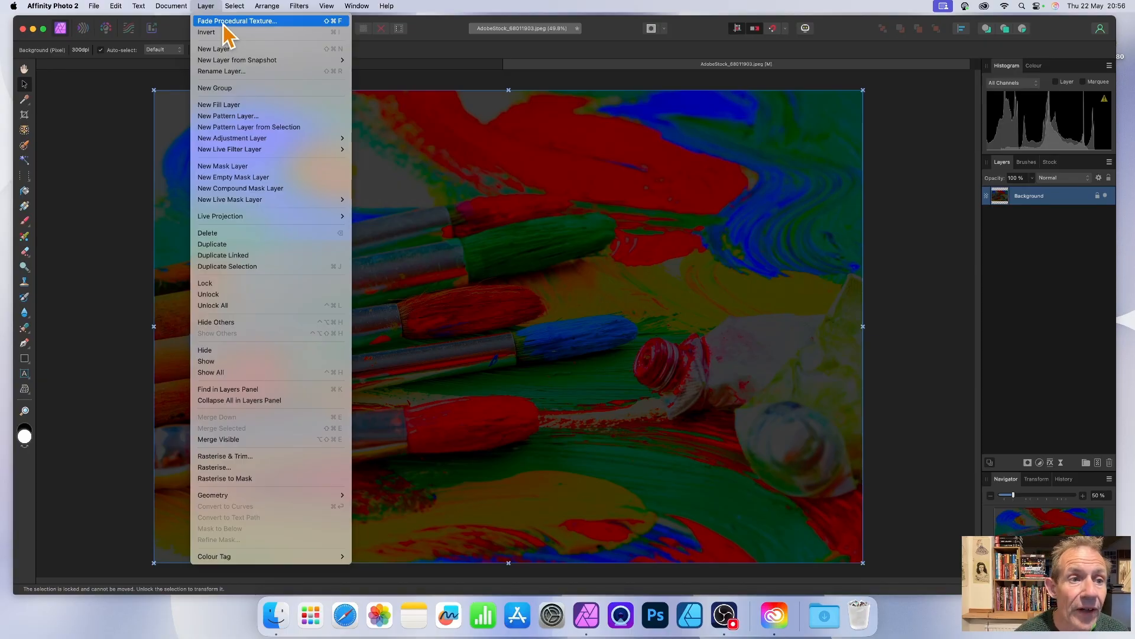
{"action": "left_click", "coordinate": [224, 25]}
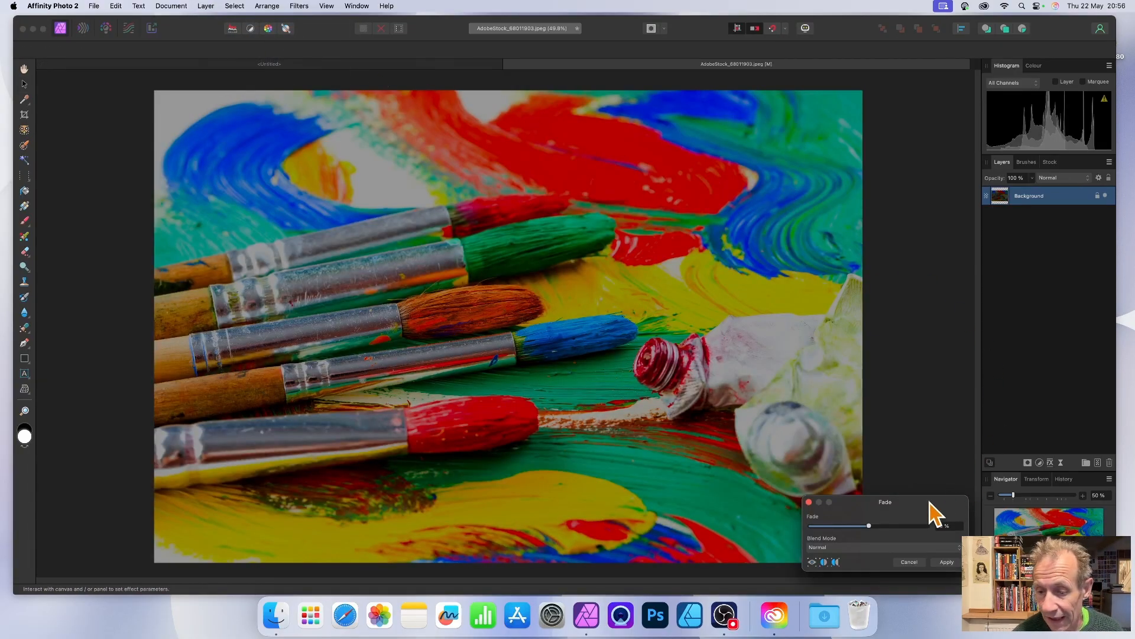
{"action": "left_click_drag", "start_coordinate": [933, 502], "coordinate": [505, 142]}
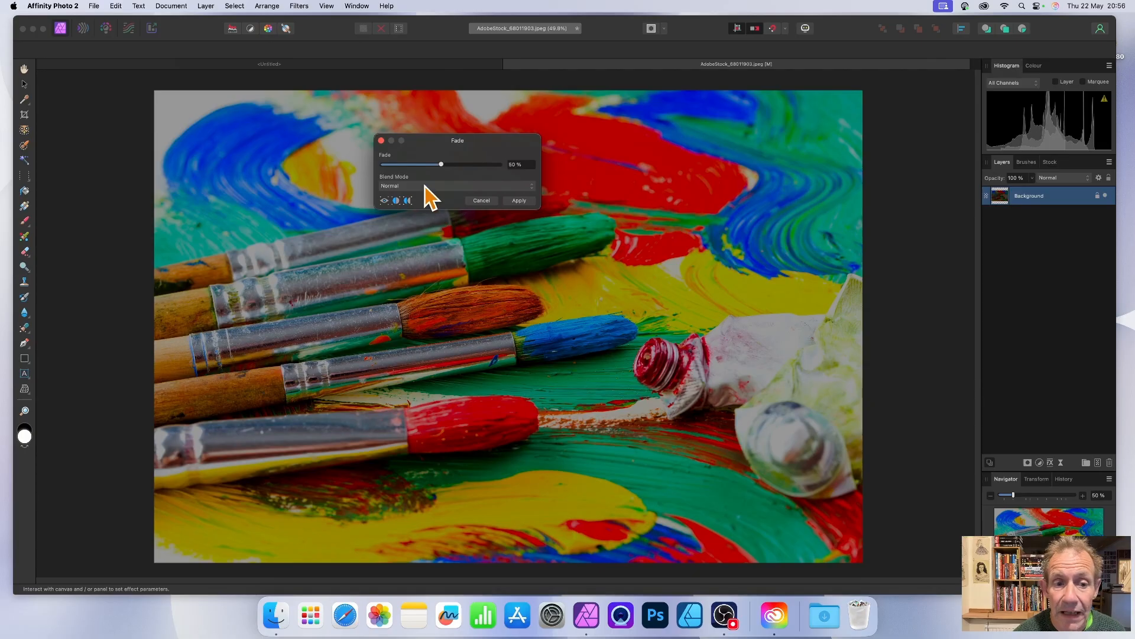
{"action": "left_click_drag", "start_coordinate": [441, 165], "coordinate": [386, 166]}
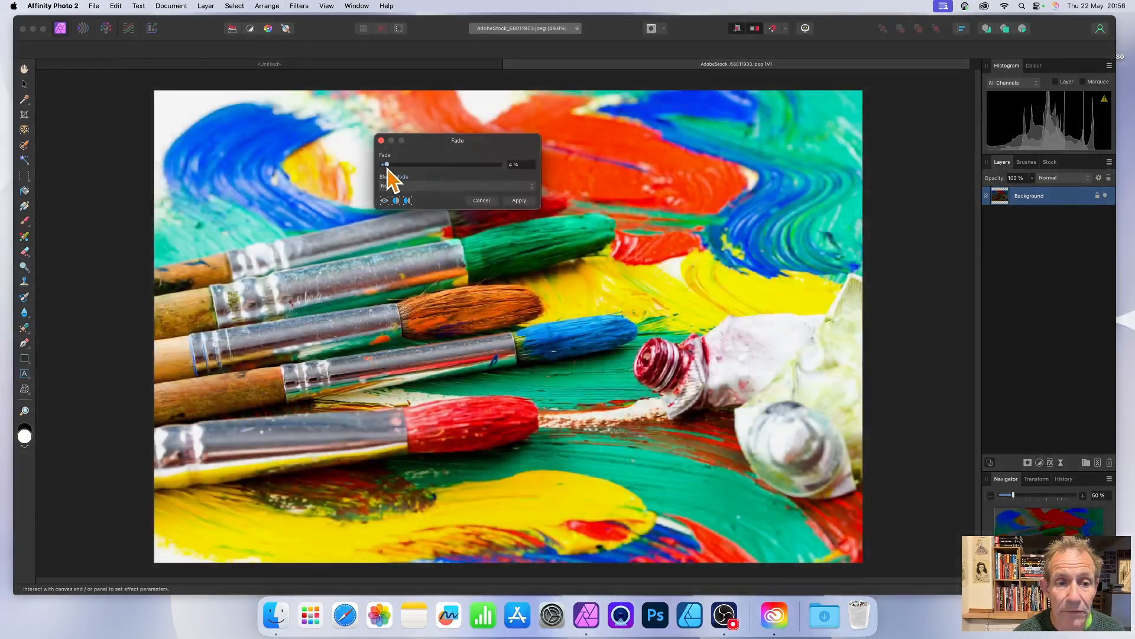
Set the fade's blend mode to Vivid Light and apply the fade
{"action": "left_click", "coordinate": [428, 186]}
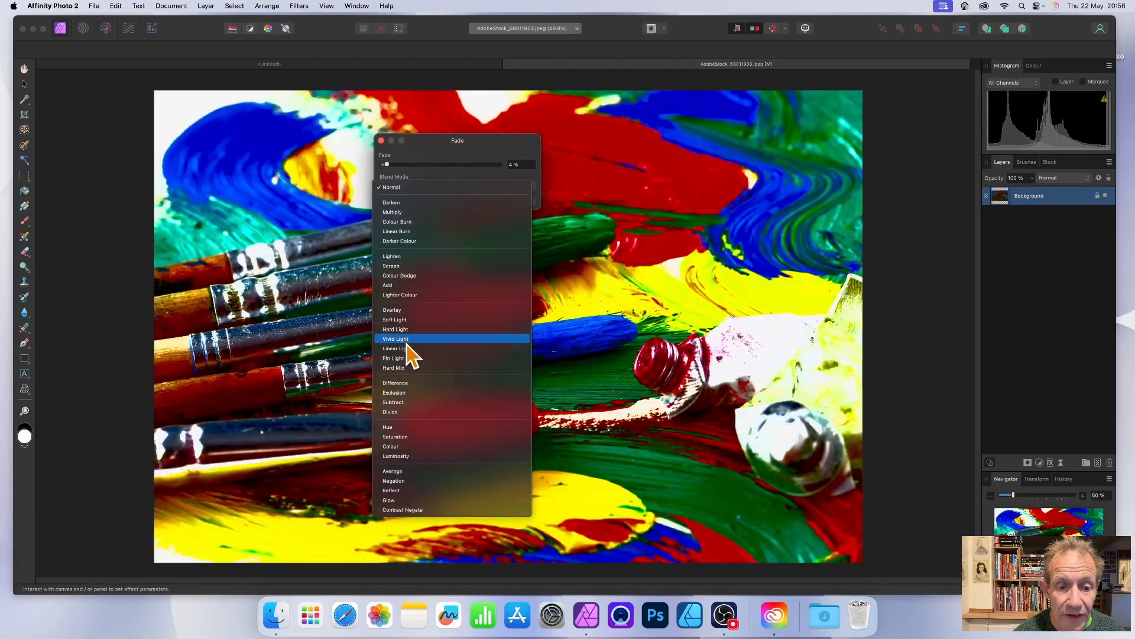
{"action": "left_click", "coordinate": [407, 341]}
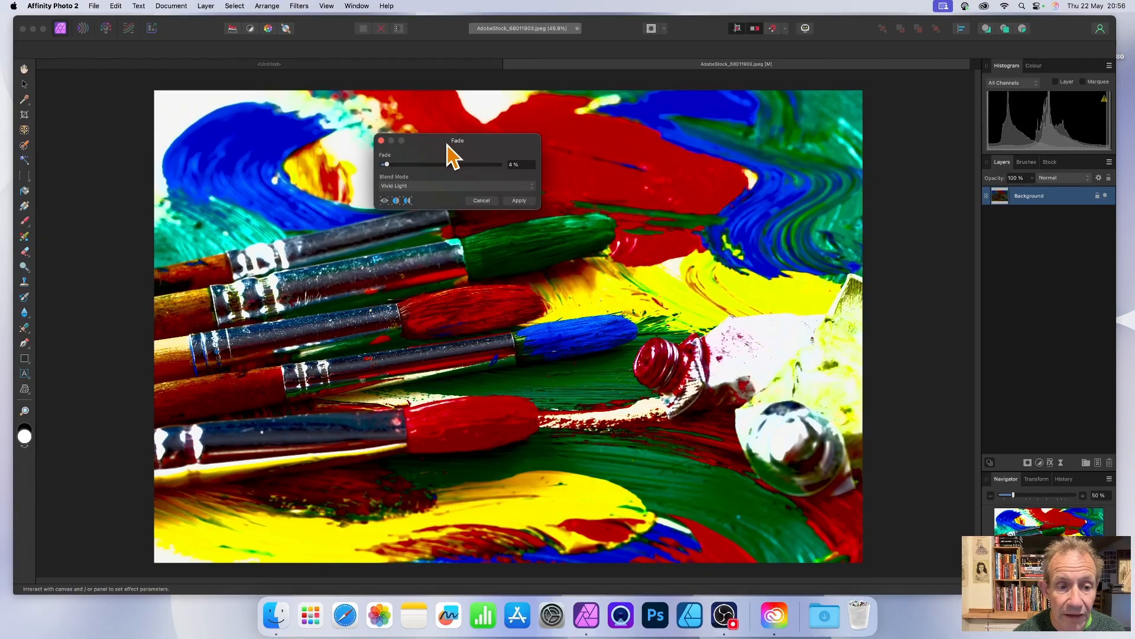
{"action": "left_click_drag", "start_coordinate": [449, 146], "coordinate": [735, 129]}
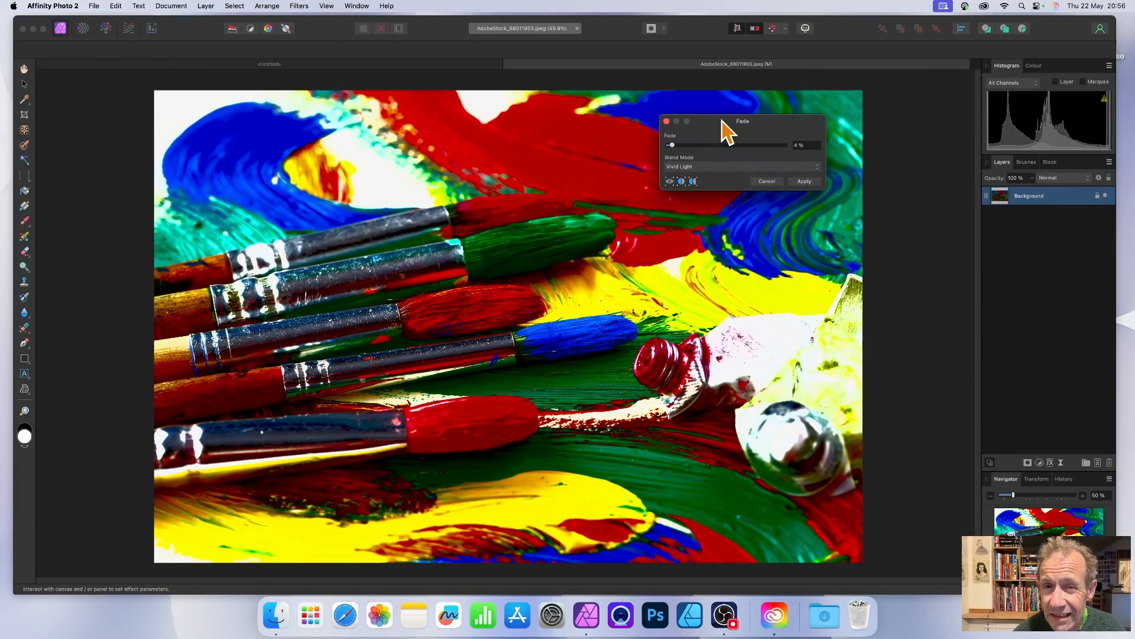
{"action": "left_click", "coordinate": [808, 181]}
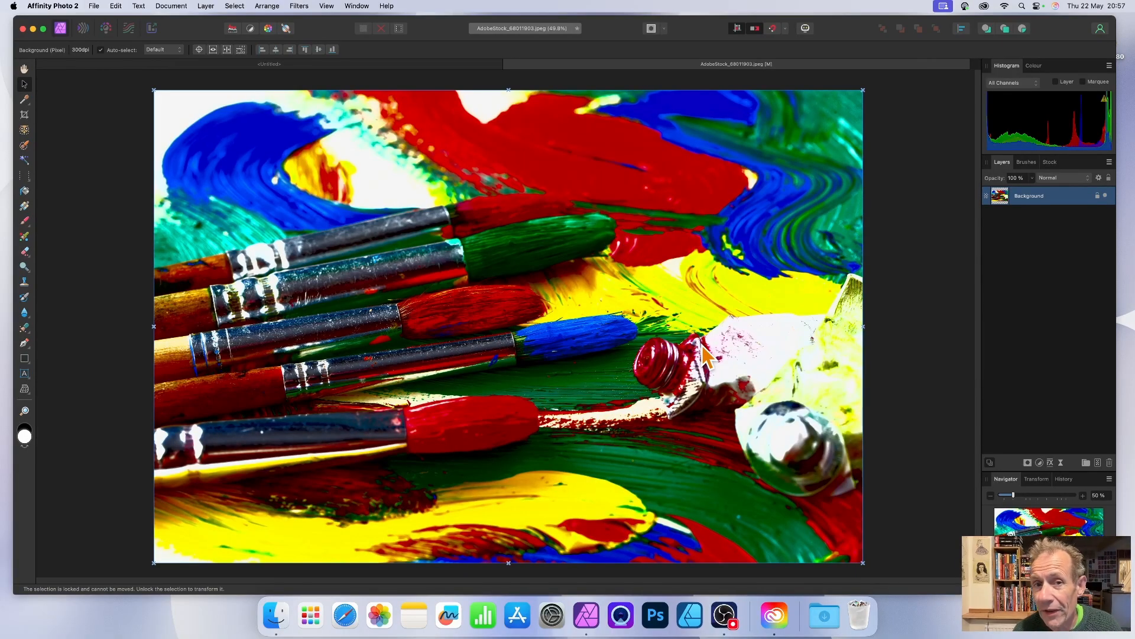